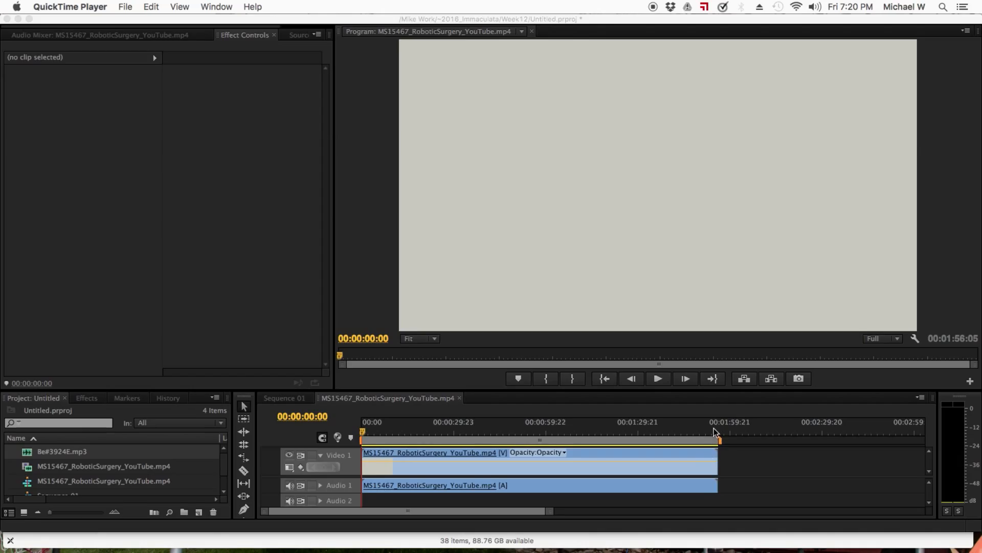
Step: Place the Be#3924E.mp3 music clip on Audio 2 at the start of the MS15467_RoboticSurgery_YouTube.mp4 sequence
left_click(715, 431)
left_click(715, 431)
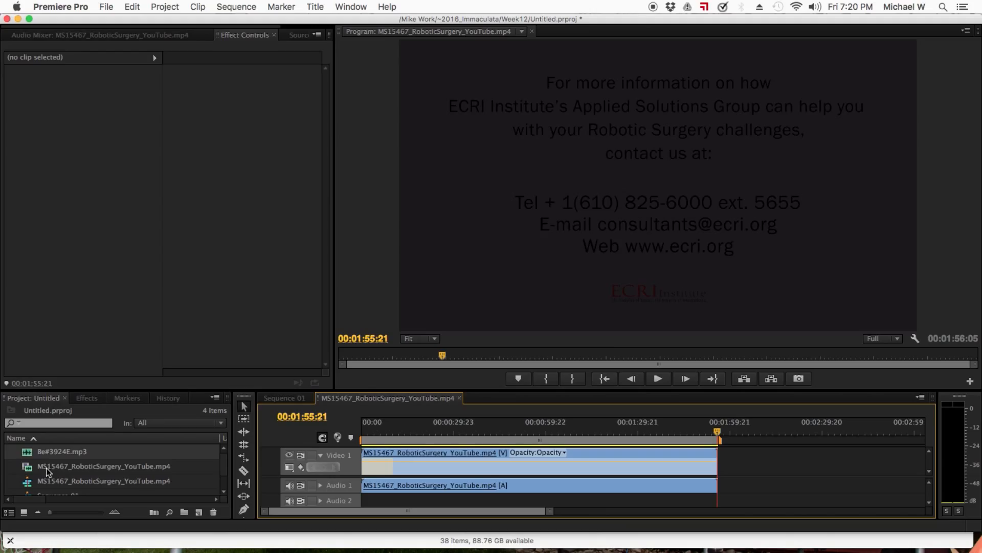
left_click(28, 453)
left_click_drag(28, 453, 321, 507)
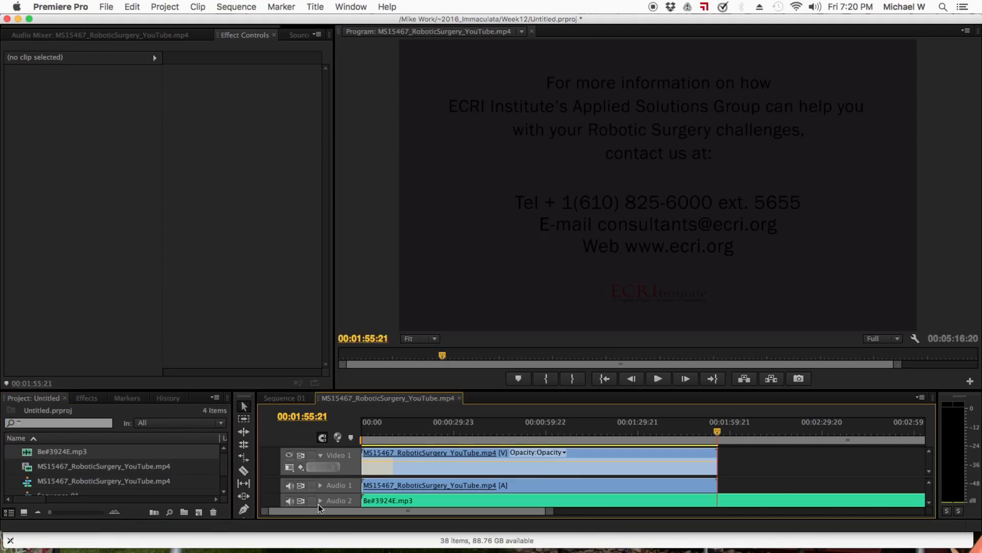
Step: Make the timeline area taller and shorten the work area so it ends near the end of the video clip
left_click_drag(436, 511, 571, 514)
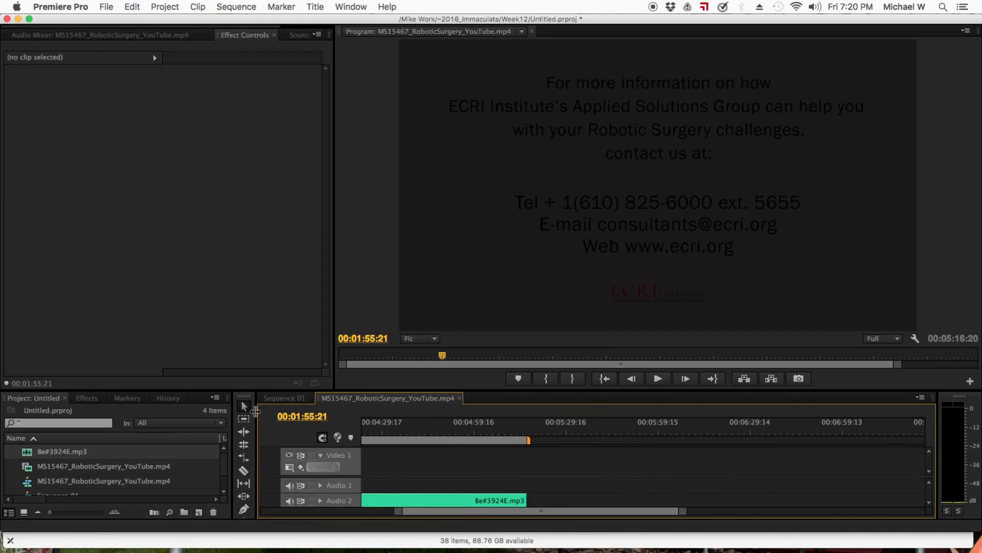
left_click_drag(262, 389, 262, 311)
left_click(245, 457)
left_click(401, 447, "alt")
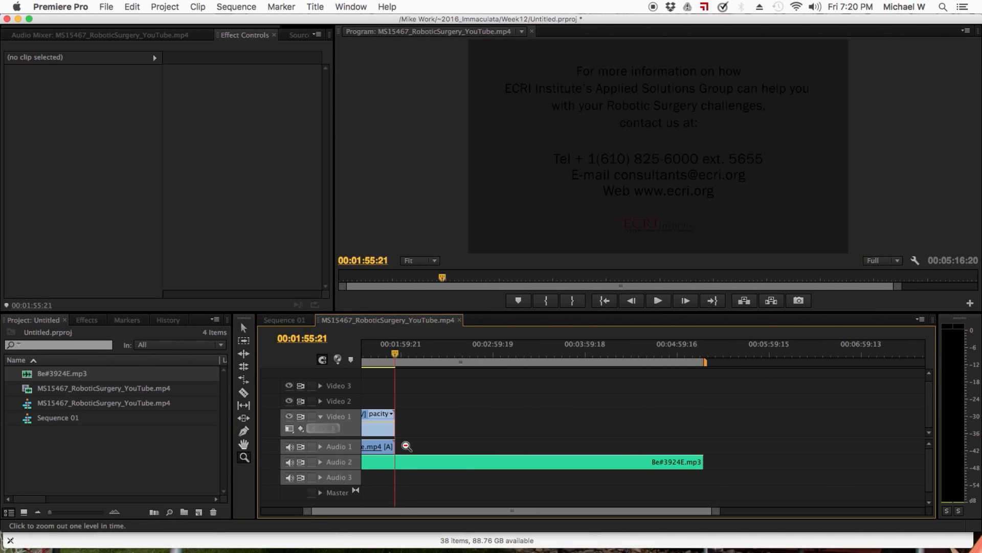
left_click(412, 444, "alt")
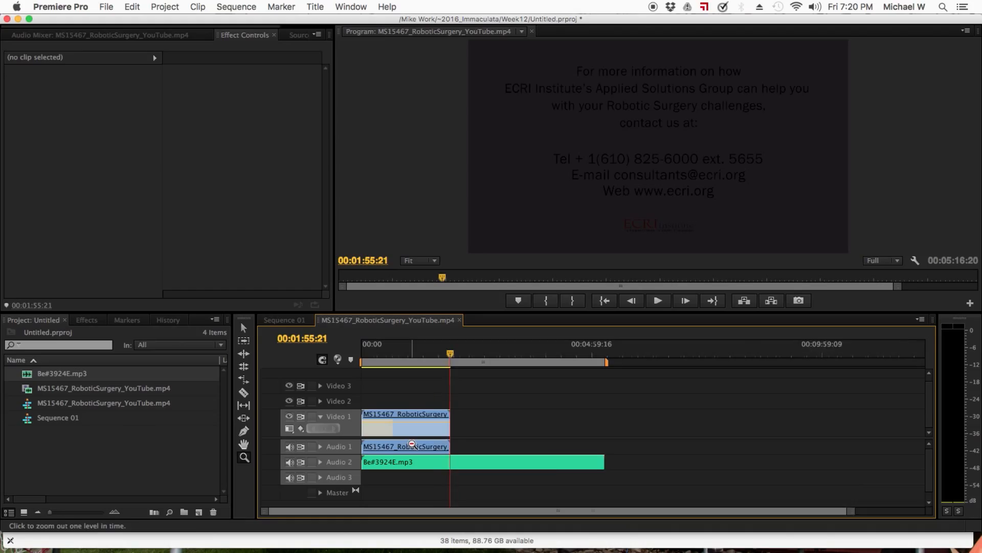
left_click(412, 444, "alt")
key("v")
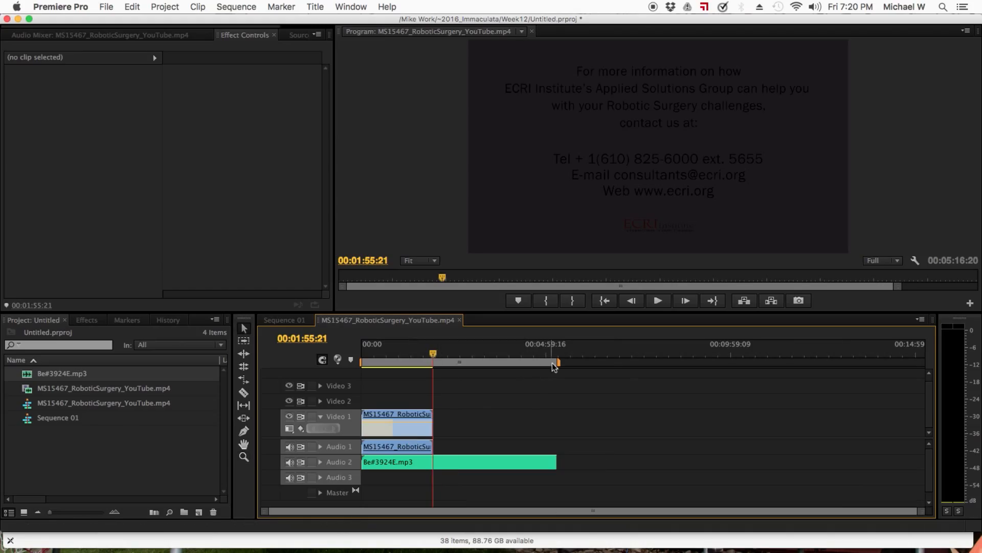
mouse_move(556, 365)
left_mouse_down()
mouse_move(435, 384)
mouse_move(397, 498)
left_mouse_up()
left_click(397, 496)
Step: Toggle timeline snapping, align the work area's end precisely with the video clip's end, and place the playhead at 00:01:56:03
key("z")
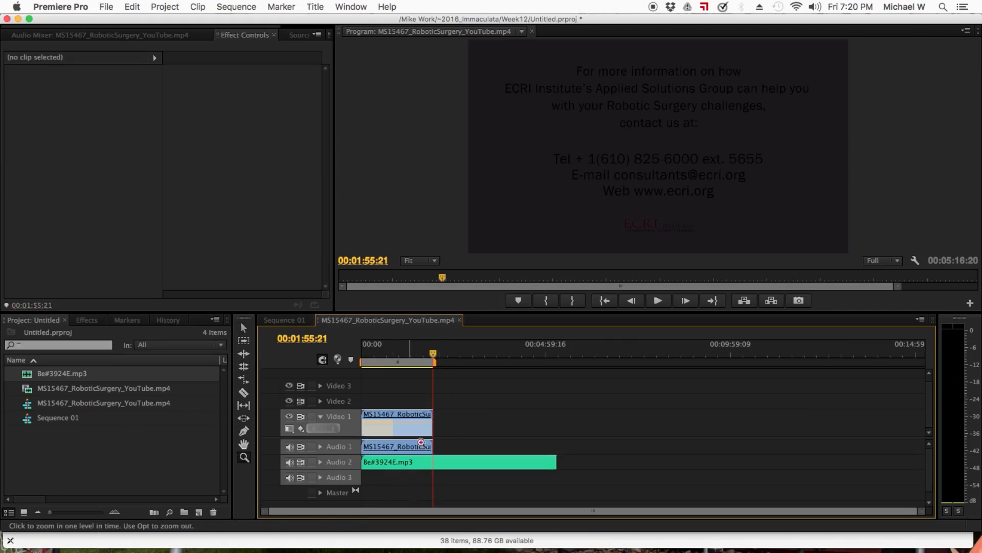
left_click_drag(443, 400, 398, 495)
key("v")
left_click_drag(801, 354, 769, 355)
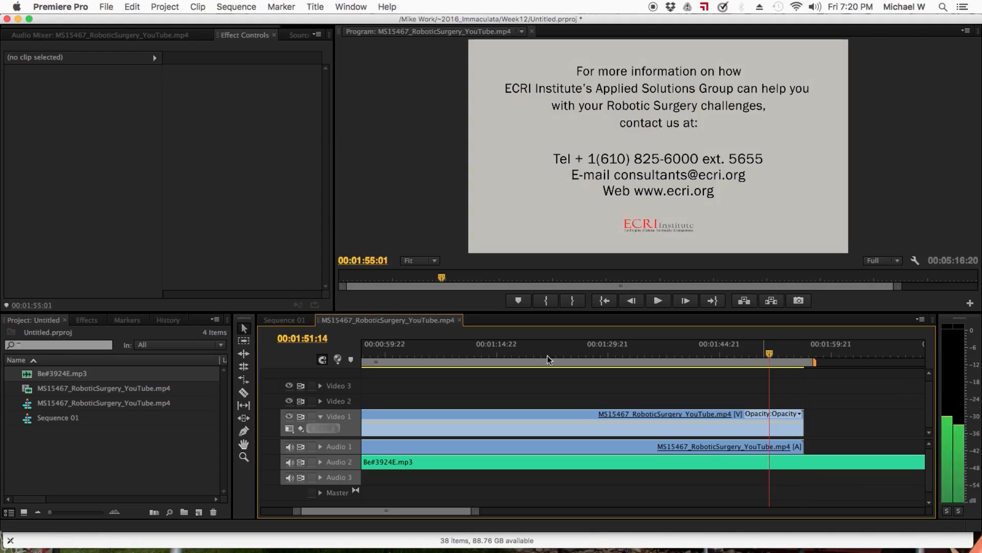
left_click(323, 360)
left_click_drag(814, 363, 805, 364)
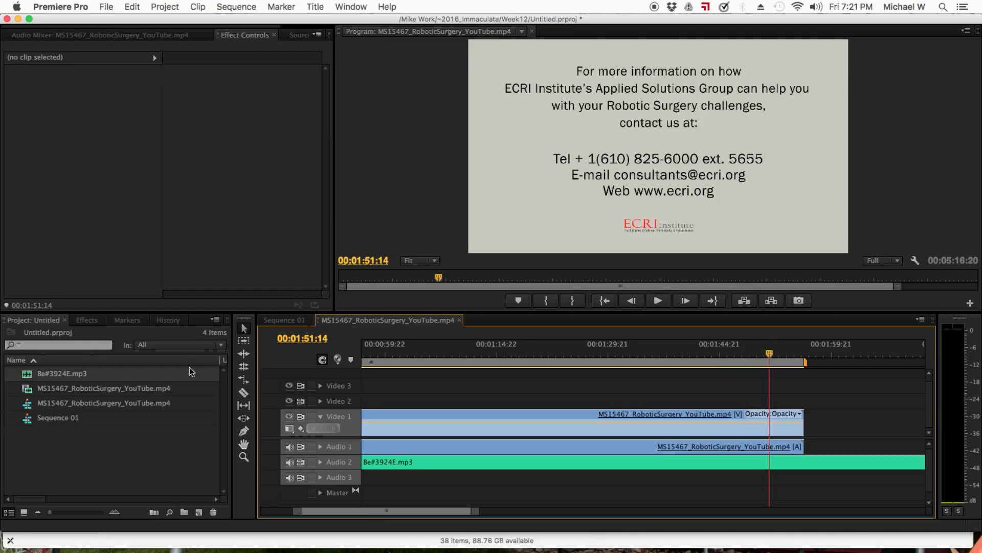
left_click_drag(773, 353, 805, 360)
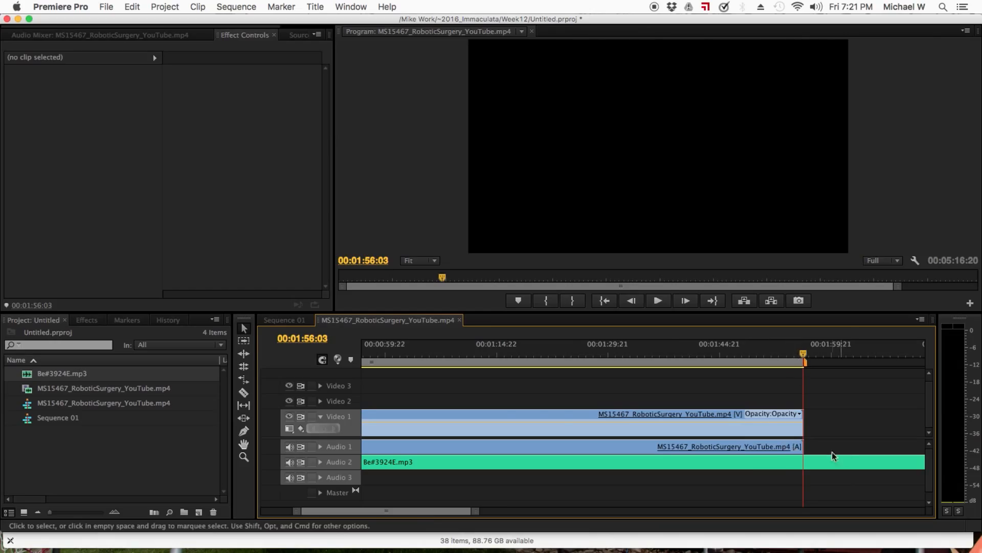
Step: Mute Audio 2, enlarge the preview area, and play the sequence from the start to hear only the original audio
left_click_drag(428, 513, 360, 520)
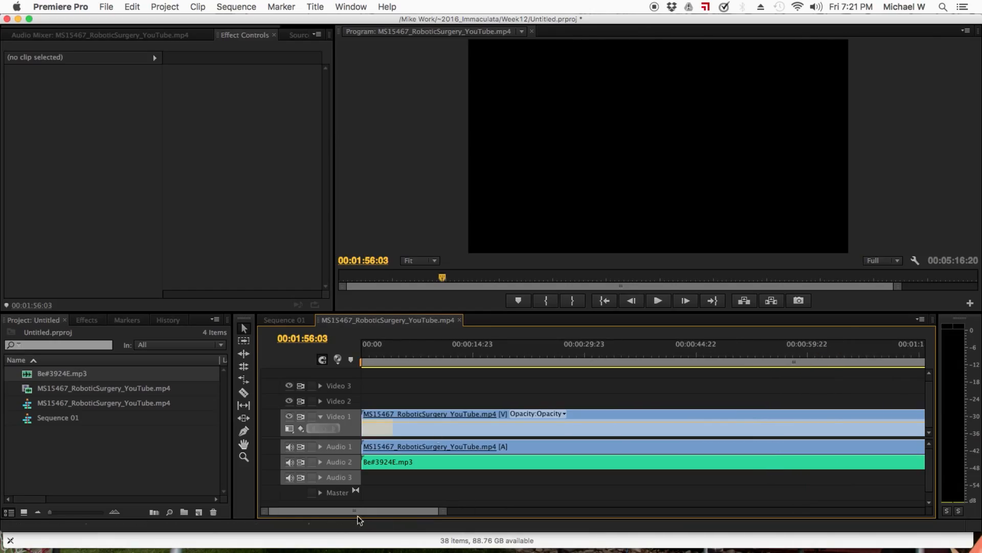
left_click(290, 462)
left_click_drag(412, 356, 346, 352)
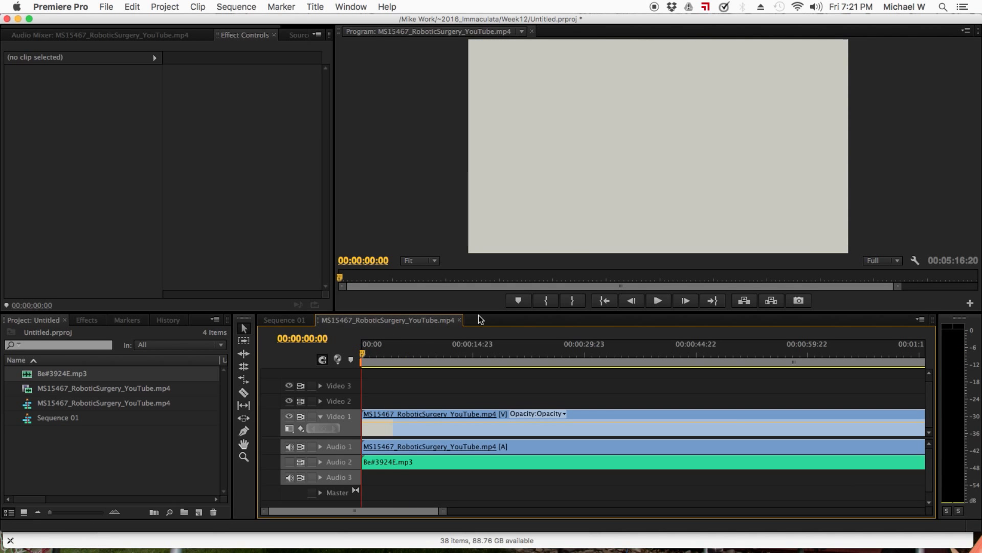
left_click_drag(479, 312, 498, 345)
left_click(659, 332)
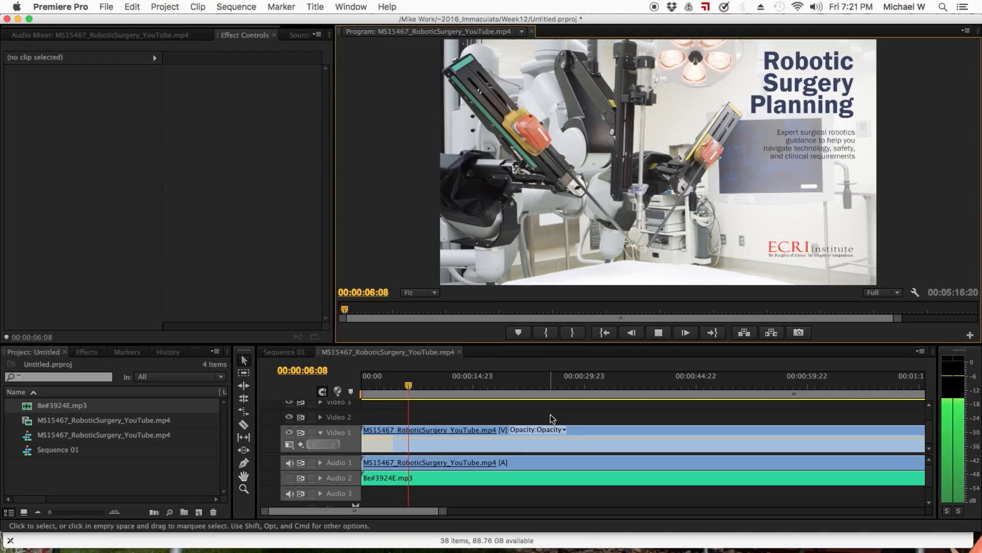
key("space")
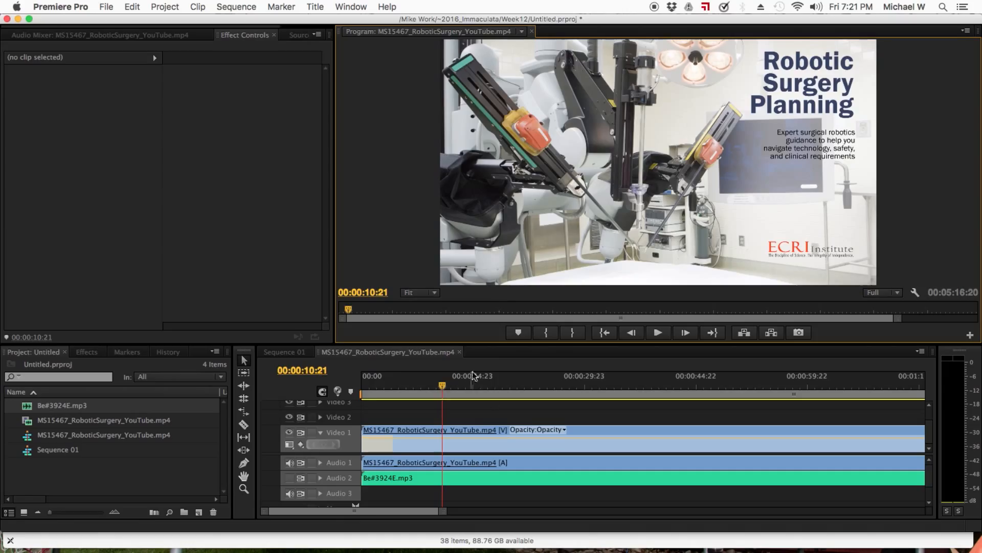
Step: Unmute Audio 2, play the sequence from the start with both audio tracks, and select the Be#3924E.mp3 clip
left_click_drag(444, 387, 337, 397)
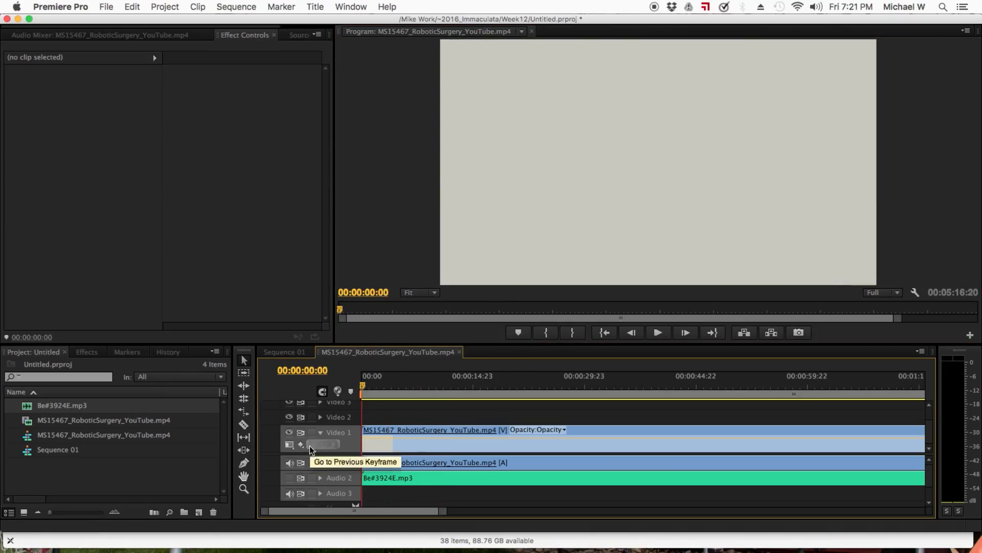
left_click(289, 478)
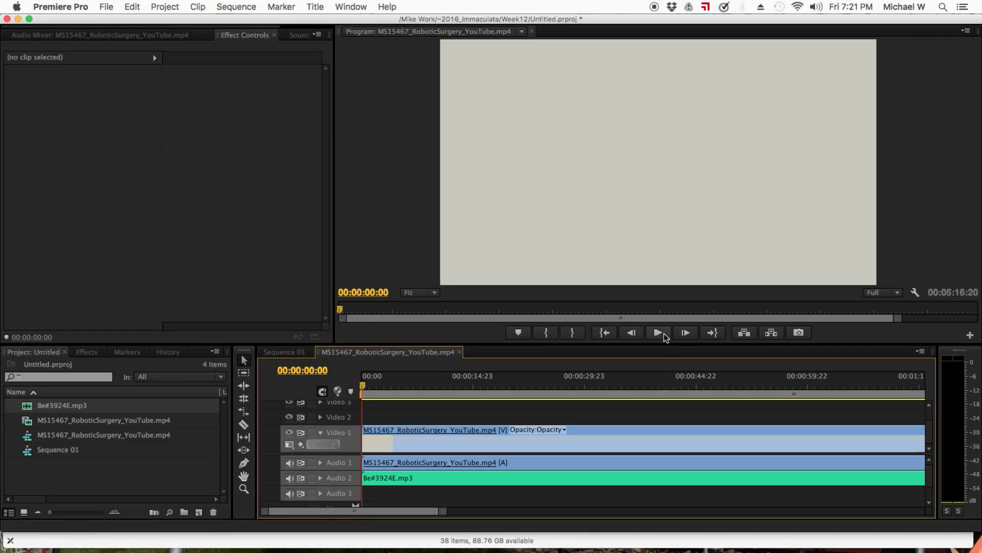
left_click(659, 333)
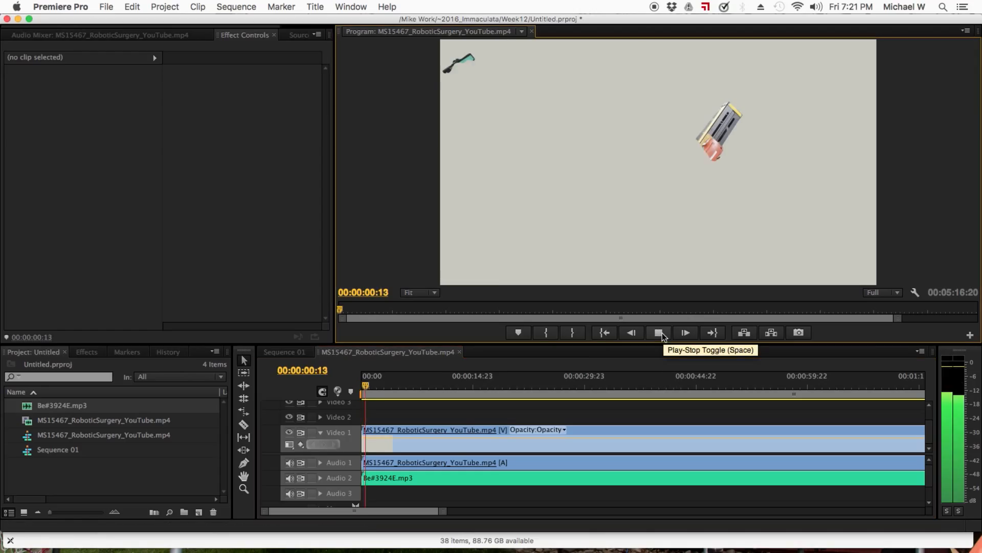
left_click(571, 481)
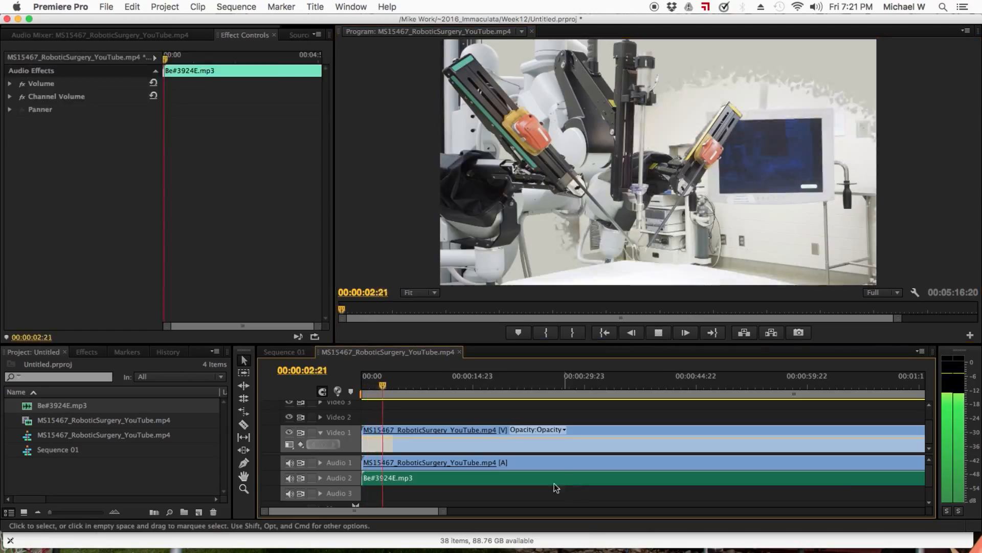
left_click(660, 333)
left_click(580, 477)
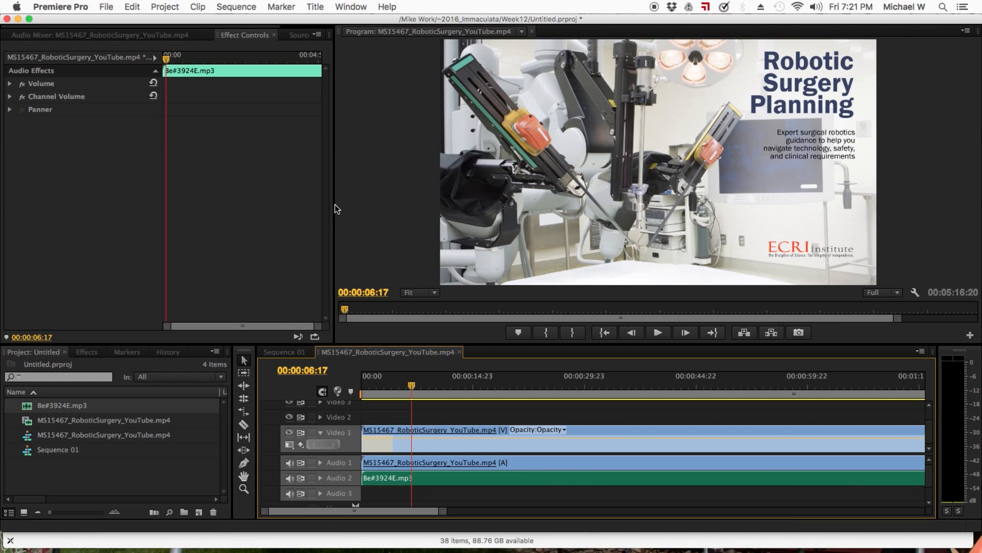
Step: Widen the area beside the program monitor and show the sequence's Audio Mixer
left_click_drag(334, 205, 468, 209)
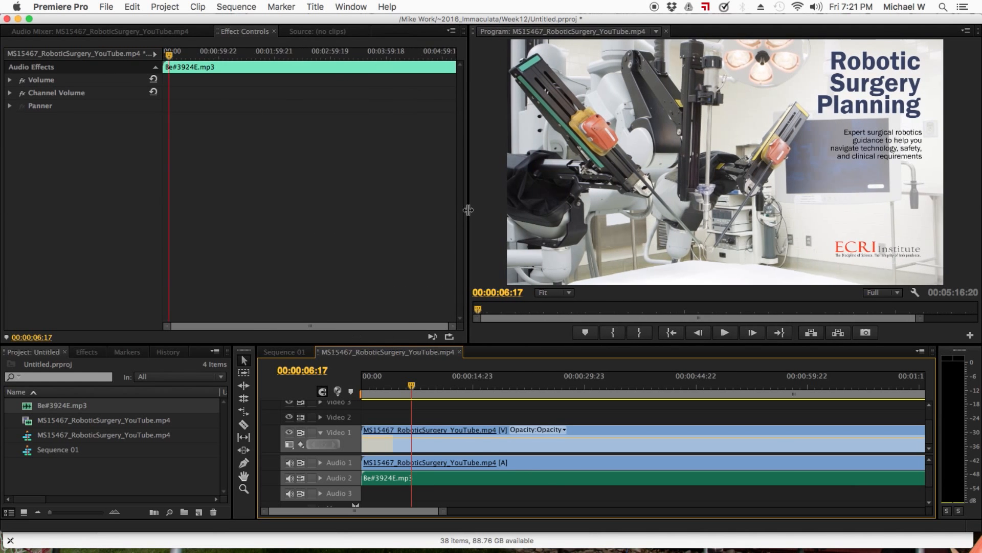
left_click(42, 33)
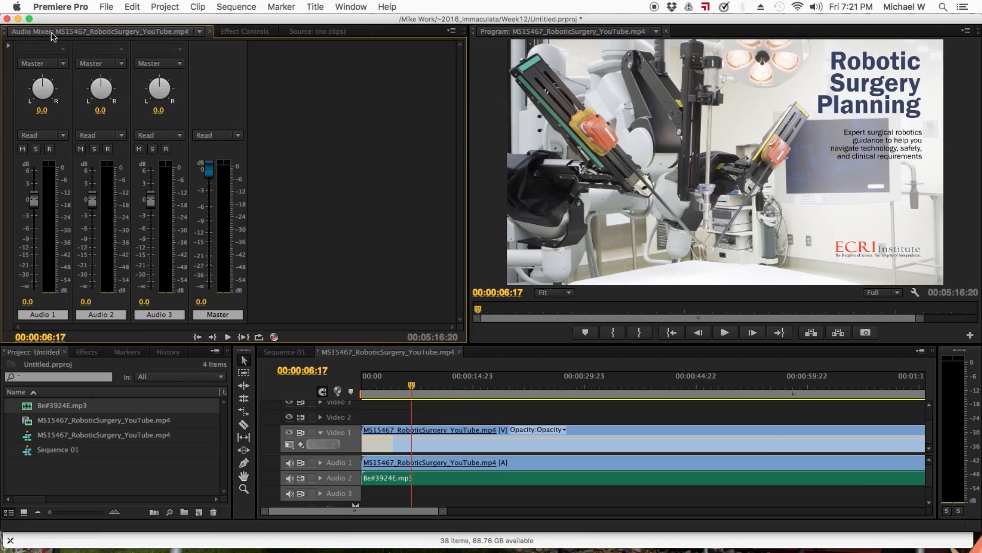
left_click(360, 6)
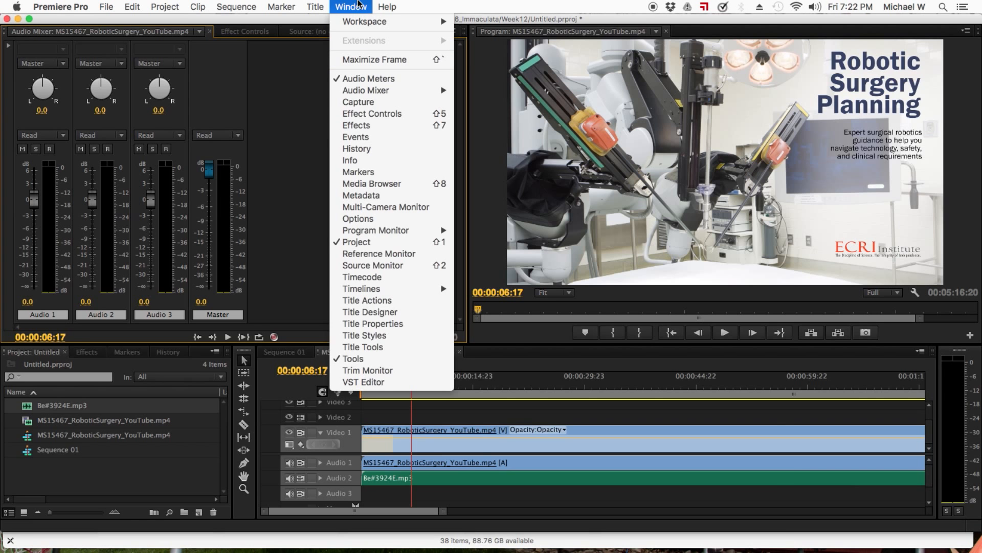
mouse_move(365, 87)
left_click(378, 6)
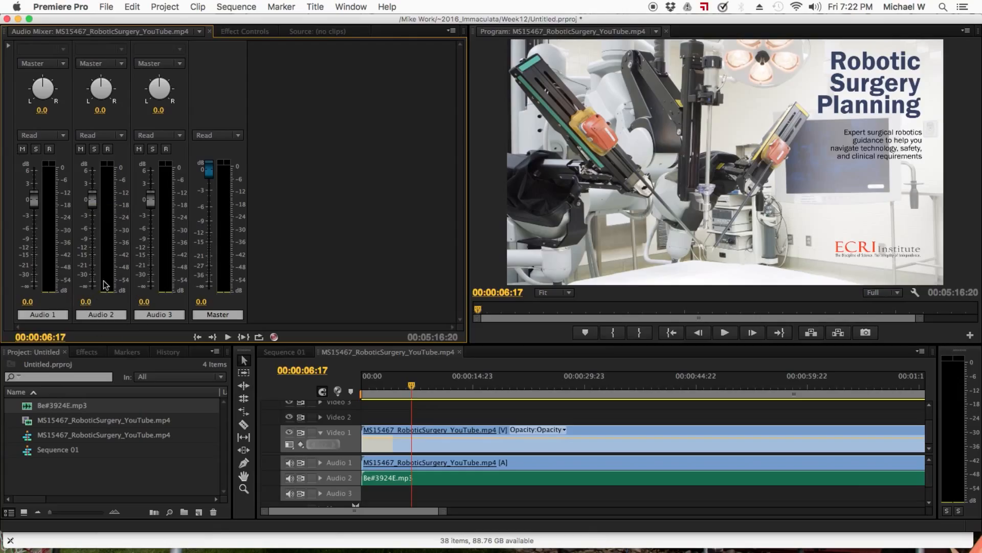
Step: Lower the Audio 2 track volume to about -7.1 dB in the mixer while playing the sequence to judge the balance
left_click_drag(92, 207, 98, 238)
left_click(727, 333)
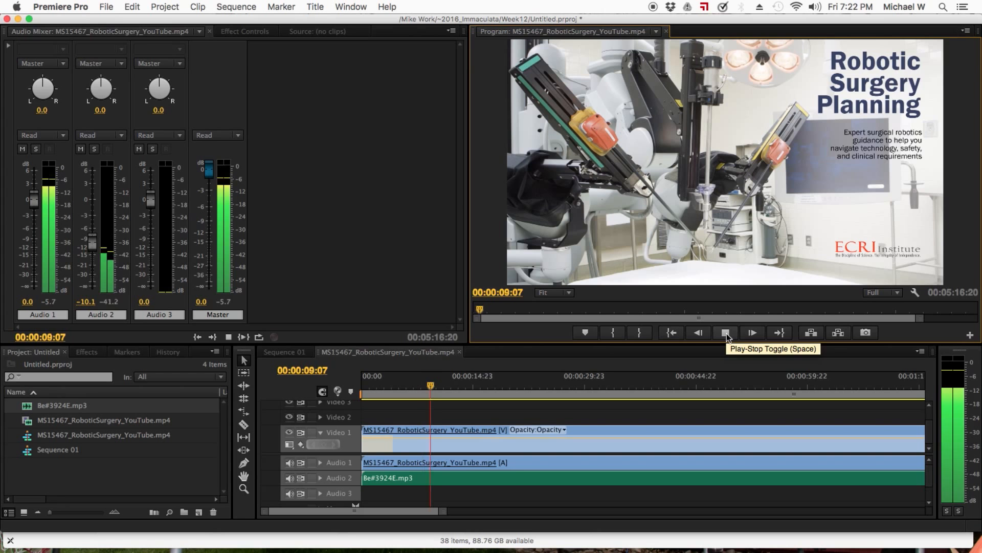
left_click_drag(93, 244, 92, 234)
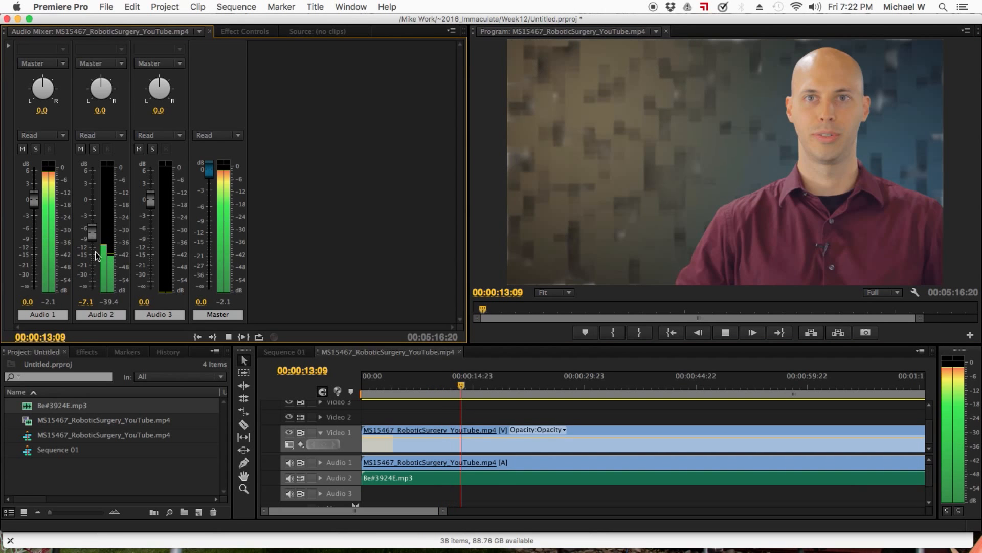
left_click(725, 334)
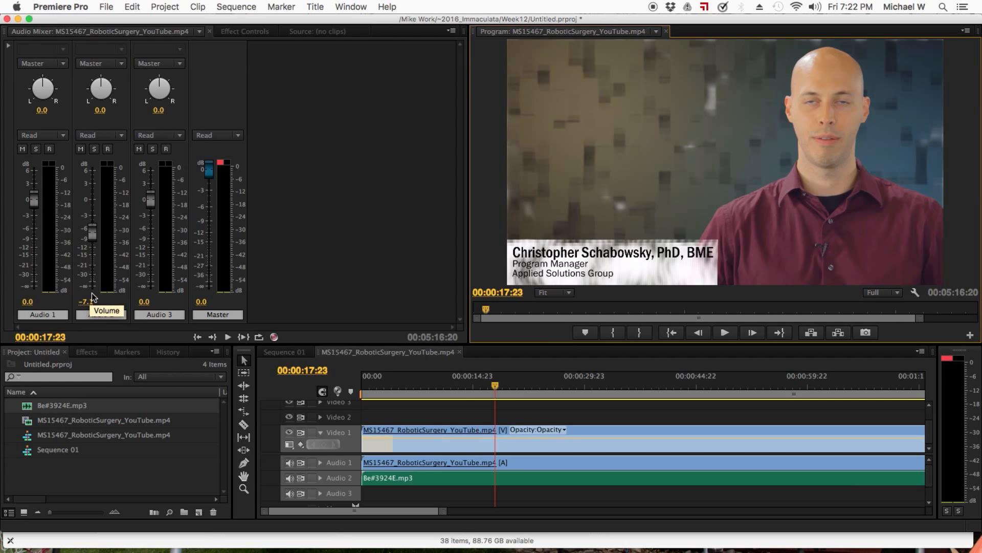
left_click(519, 388)
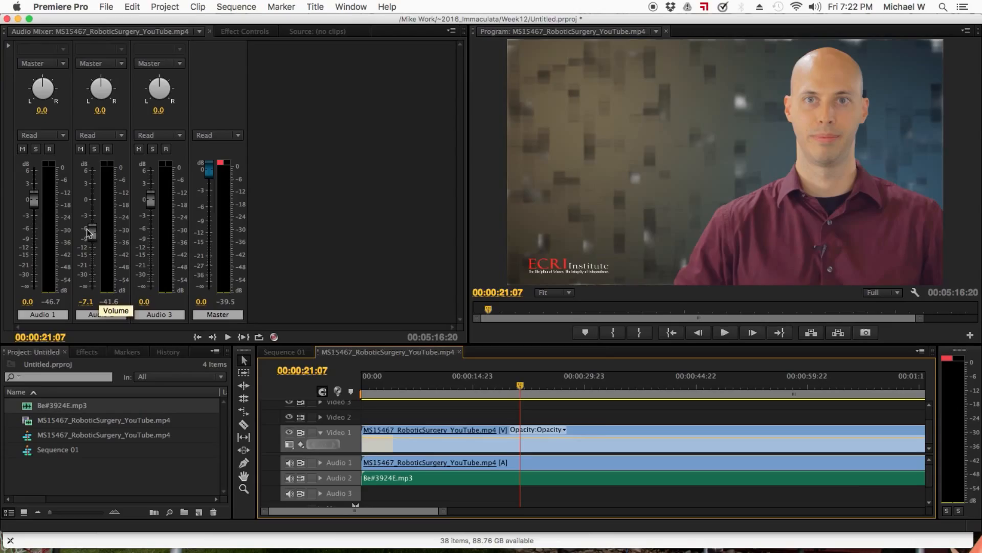
Step: Return the playhead to the sequence start and reset the Audio 2 track volume to 0 dB
left_click_drag(519, 387, 307, 387)
left_click(86, 302)
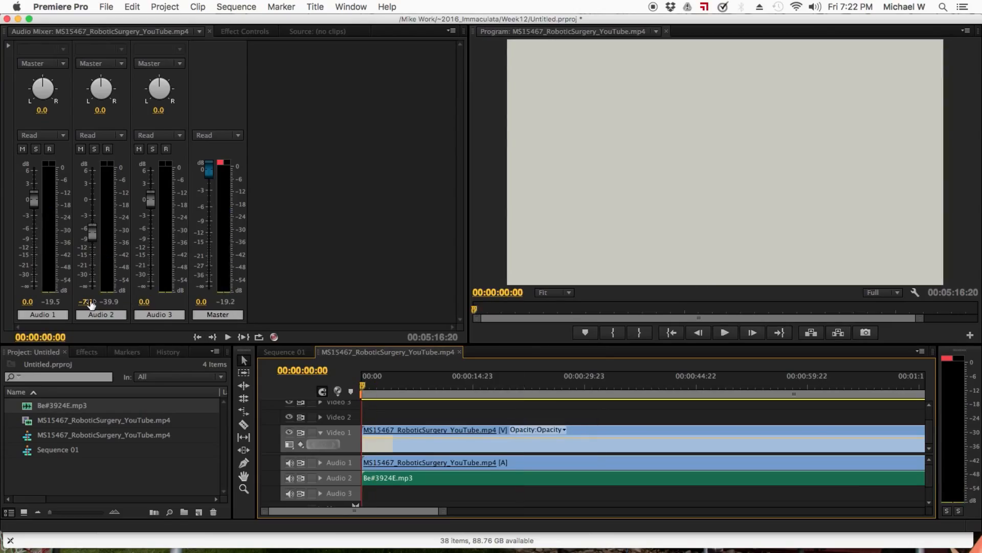
type("0")
key("Return")
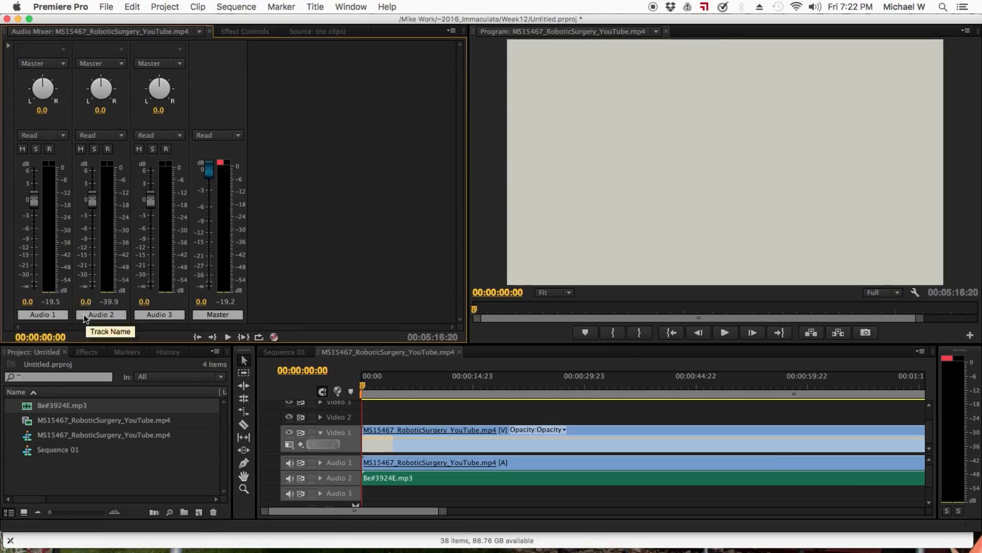
Step: Show the Effect Controls for the Be#3924E.mp3 clip on Audio 2 and expand its Volume effect
left_click(244, 31)
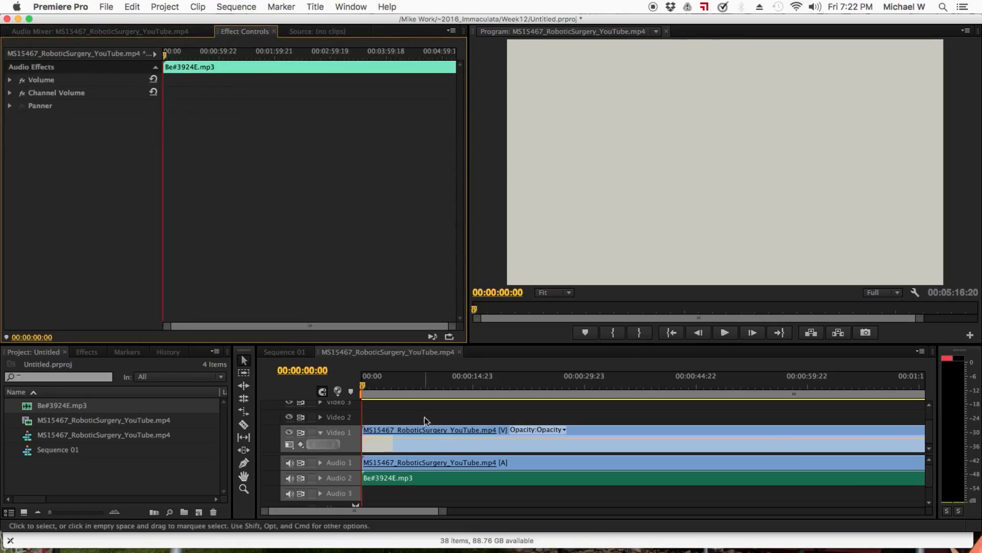
left_click(408, 485)
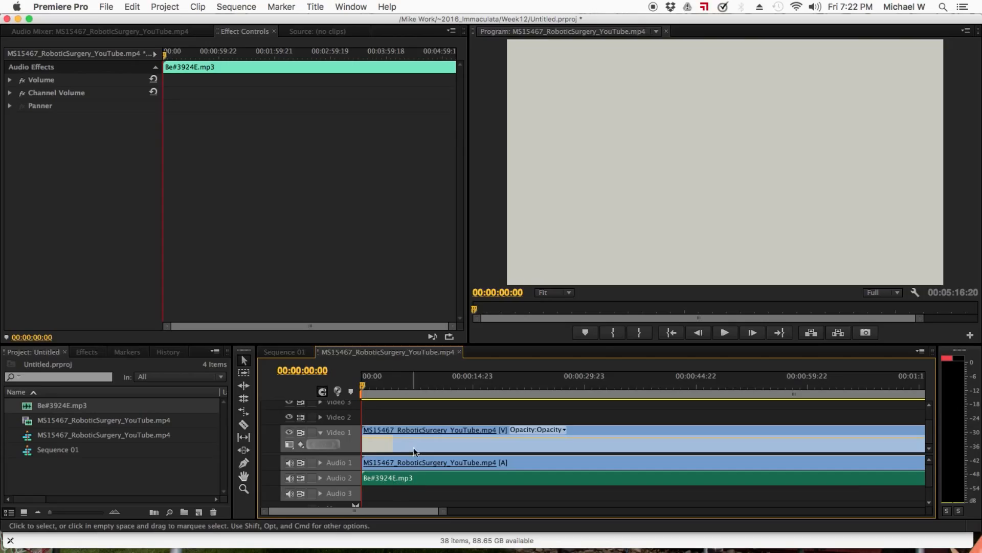
left_click(422, 410)
left_click(422, 481)
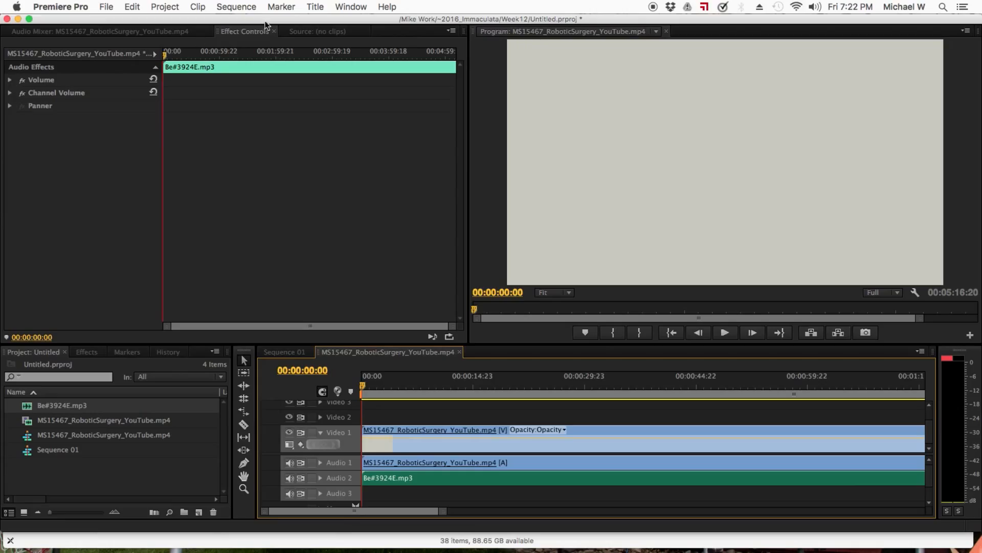
left_click(10, 80)
left_click(10, 80)
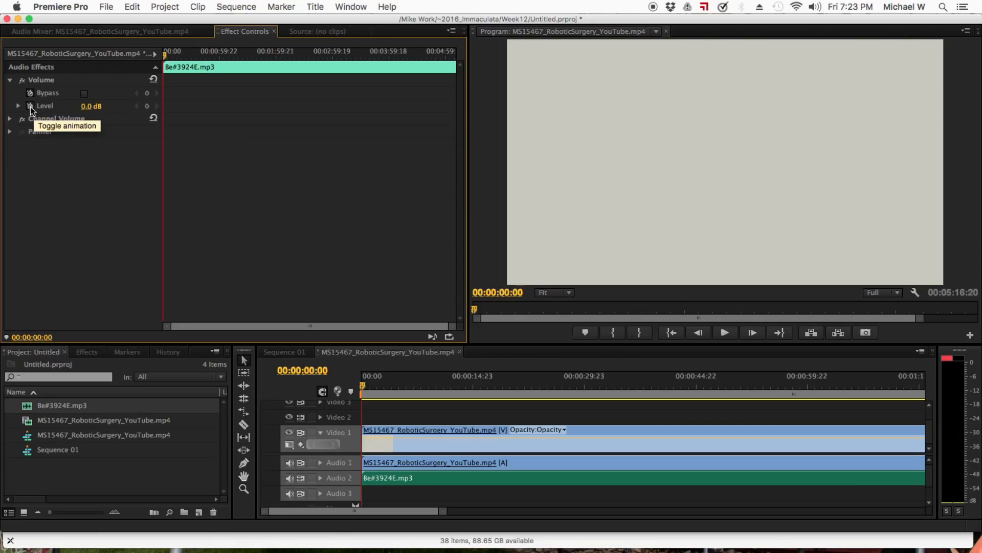
Step: Turn off keyframe animation for the music clip's volume Level and set the level to -7.5 dB
left_click(30, 106)
left_click(91, 107)
type("-7.5")
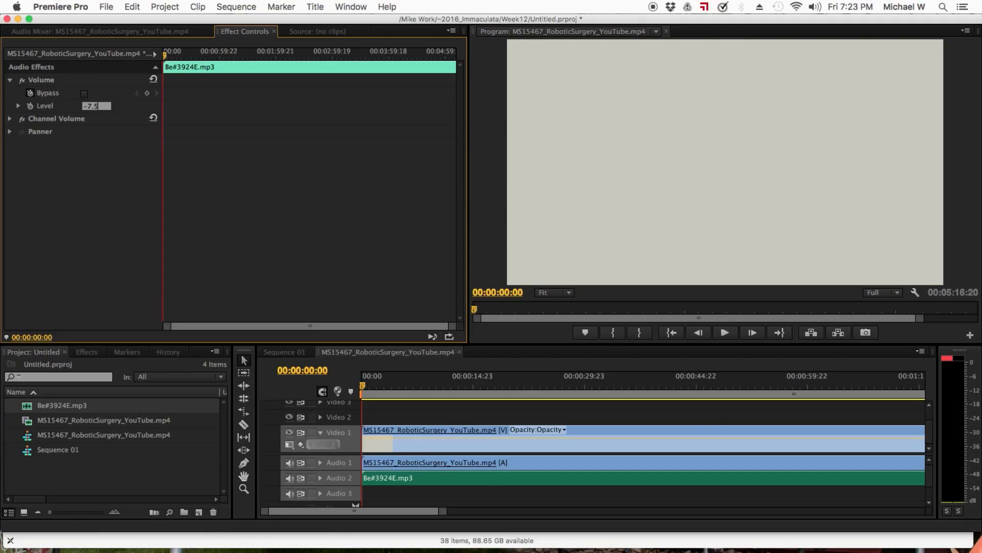
key("Return")
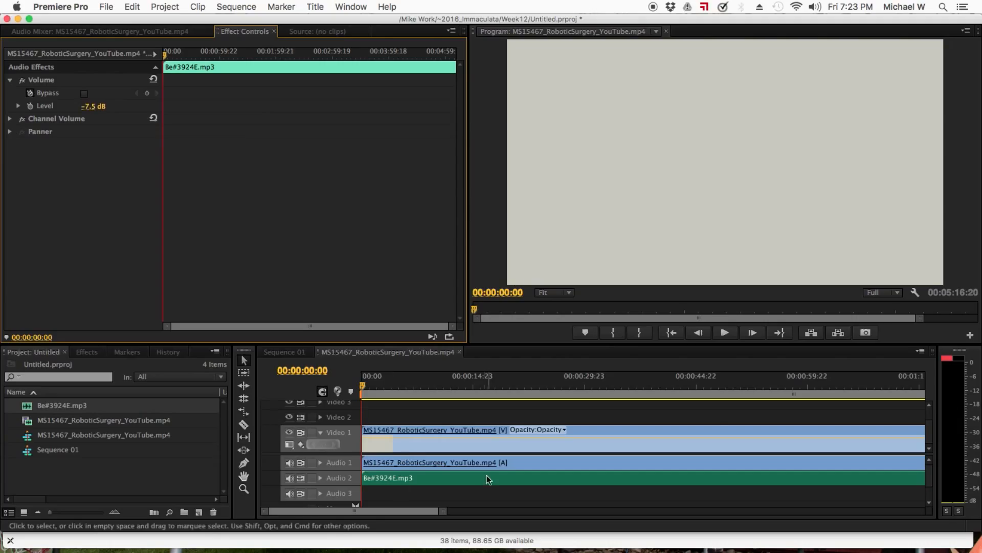
left_click(72, 31)
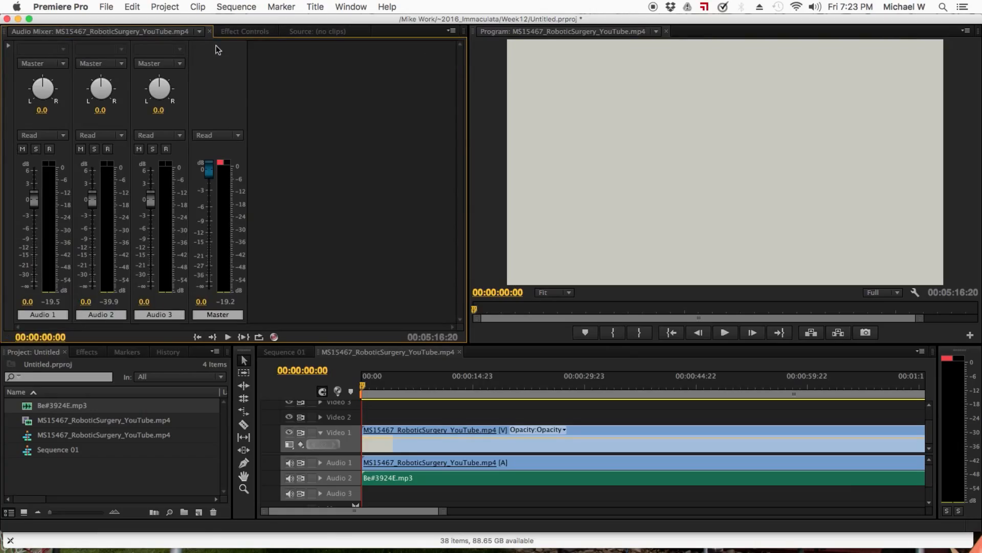
left_click(233, 32)
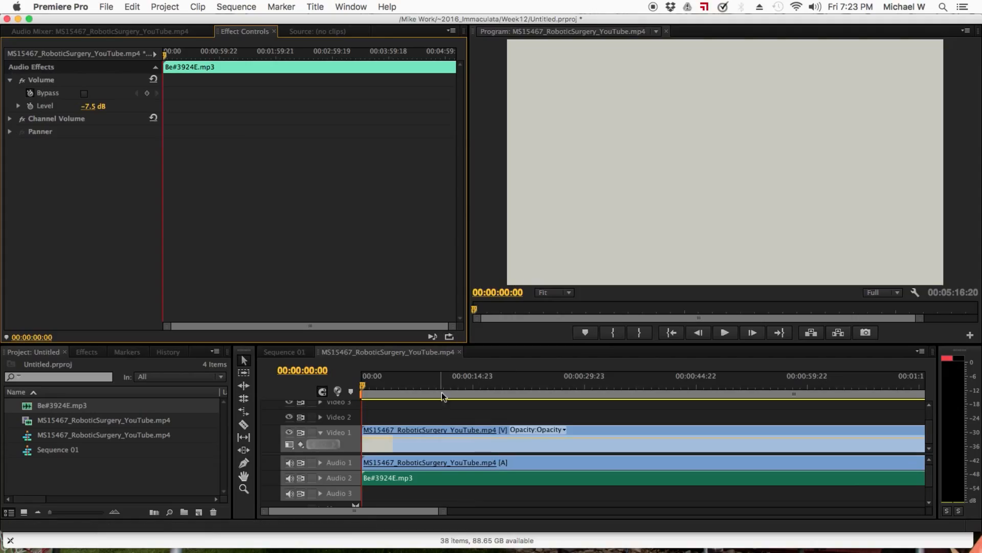
Step: Split the Be#3924E.mp3 clip on Audio 2 at about 11 s and about 35 s, and check the outer sections' selection
key("c")
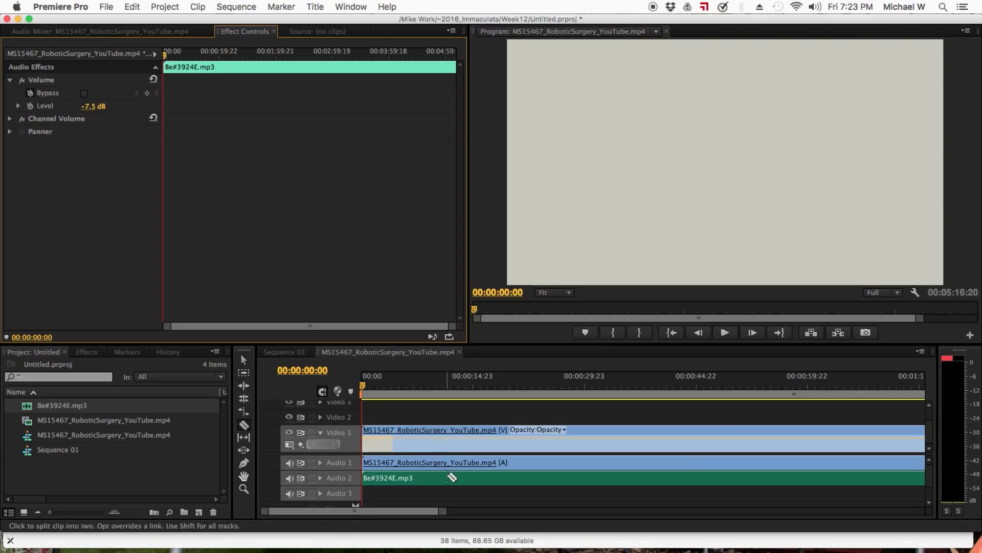
left_click(447, 477)
left_click(621, 477)
key("v")
left_click(481, 479)
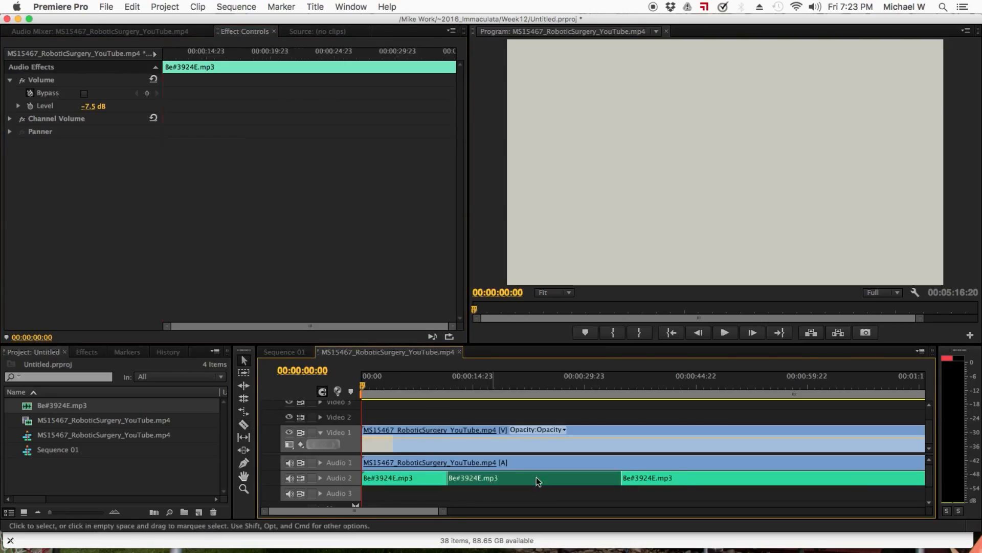
left_click(680, 478)
left_click(399, 478)
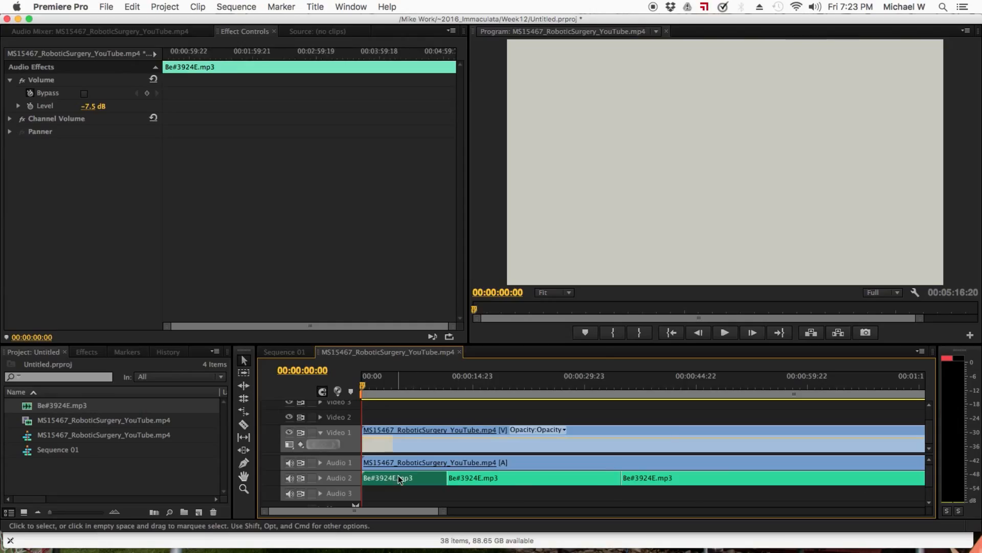
Step: Set the volume Level of the middle music section to 0 dB
left_click(532, 483)
left_click(492, 385)
left_click(85, 106)
type("0")
key("Return")
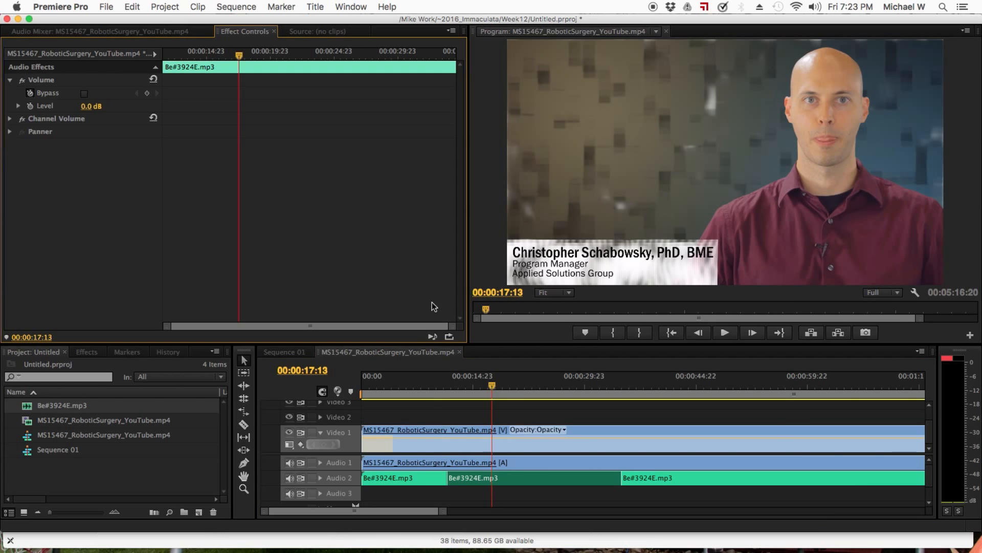
Step: Mute Audio 1 and play the sequence across the first cut to hear the music's level change
left_click(429, 385)
left_click(292, 463)
key("space")
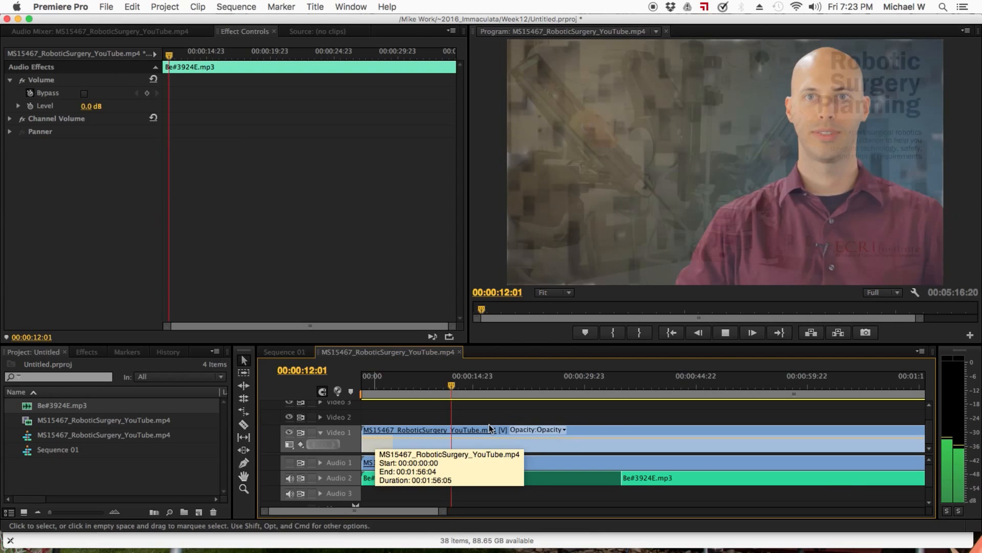
left_click(726, 333)
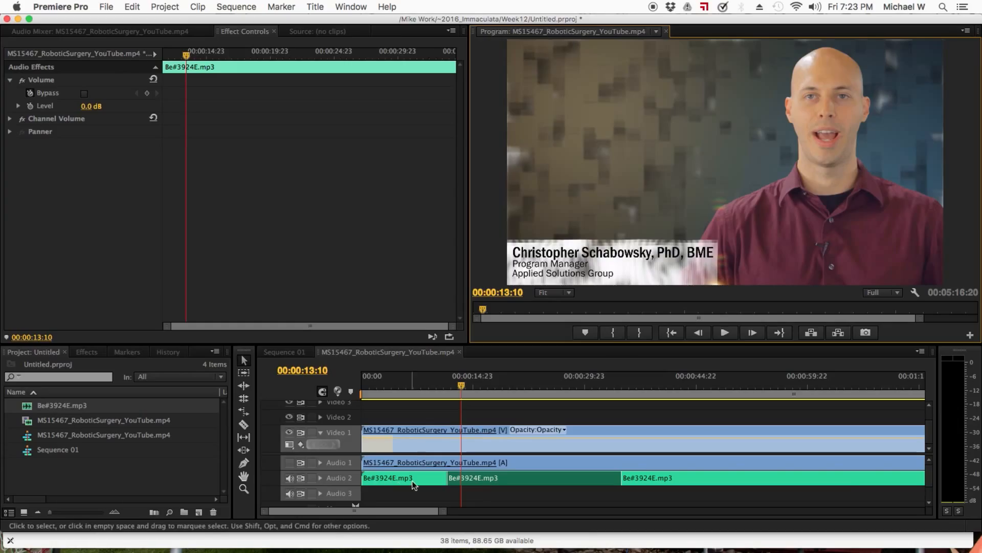
Step: Compare the volume Level of the first music section with that of the middle section
left_click(412, 480)
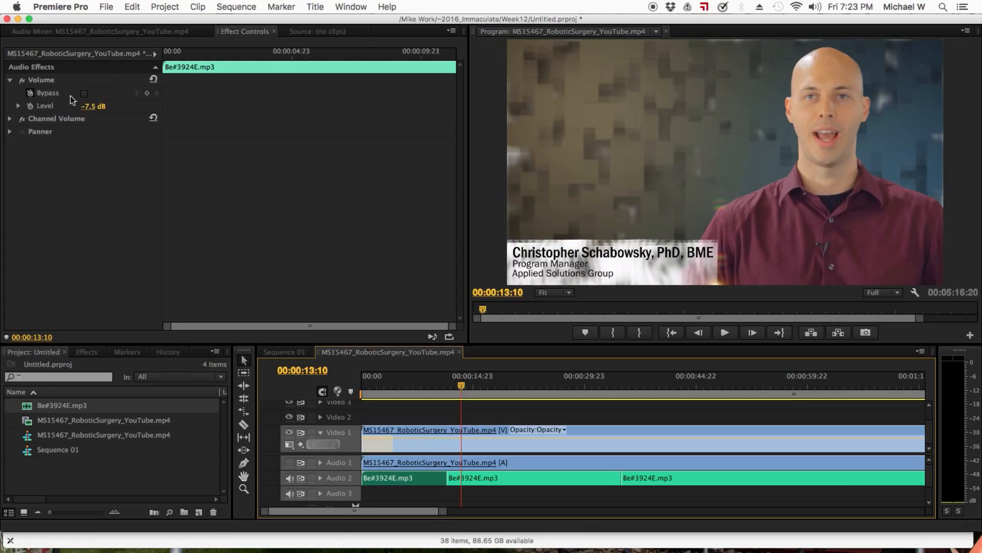
left_click(88, 106)
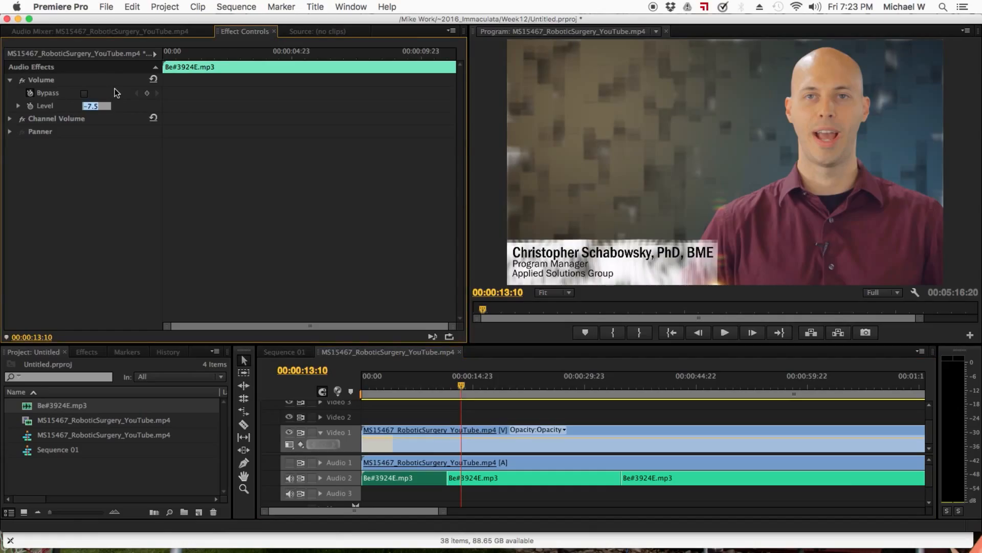
left_click(499, 480)
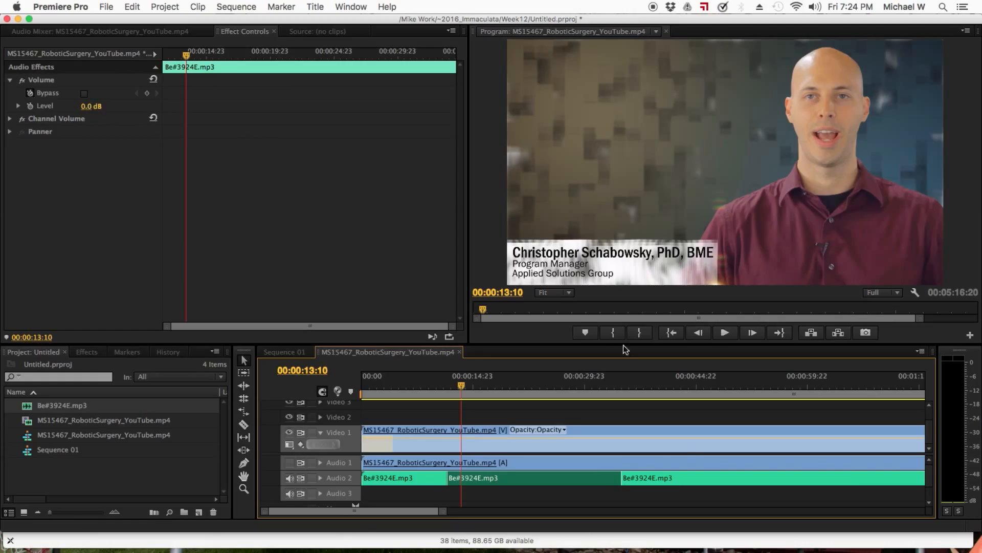
Step: Undo the Audio 1 mute, the middle section's level change and both cuts in the music clip
key("super+z")
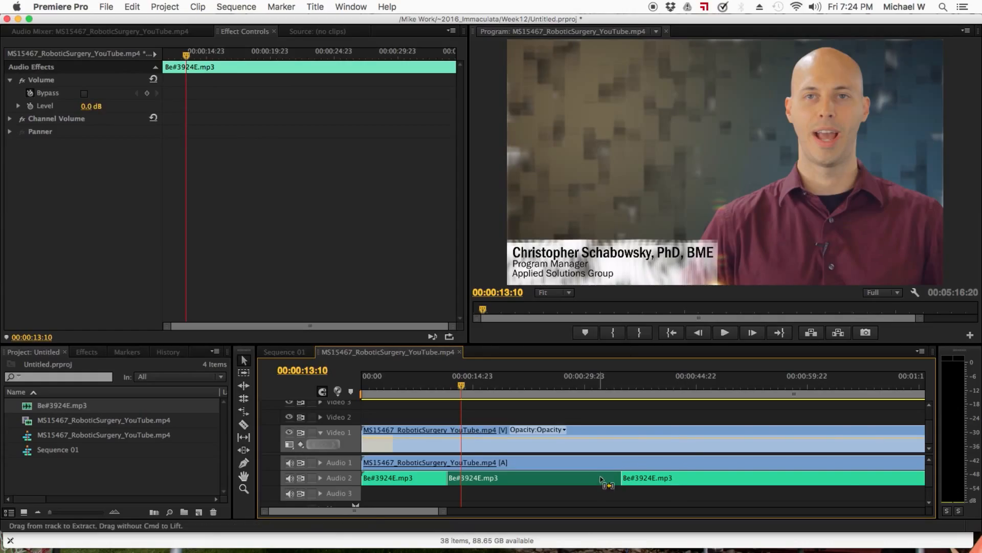
key("super+z")
key("super+z")
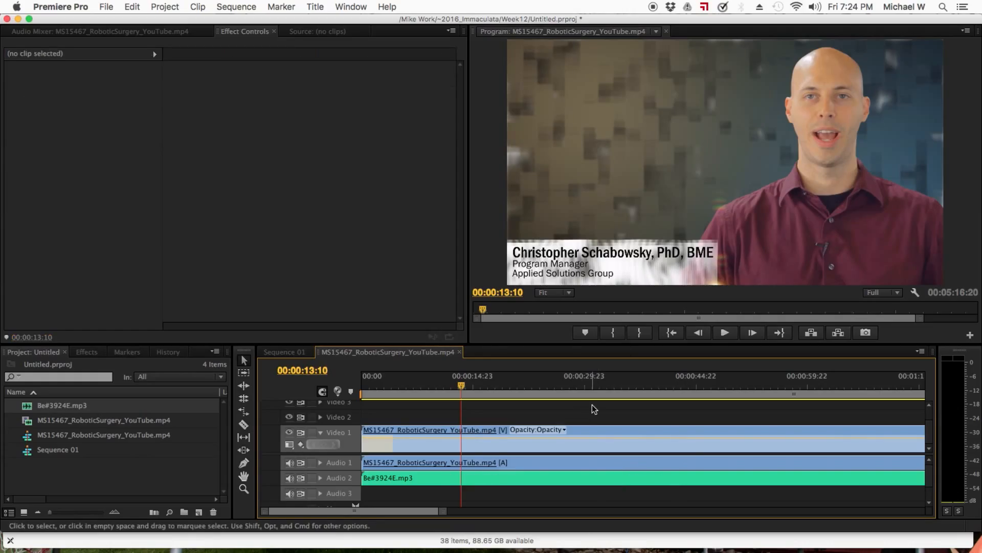
Step: Turn on keyframe animation for the music clip's volume Level at 00:01:56:01, at the end of the video clip
left_click(591, 476)
left_click_drag(414, 513, 470, 501)
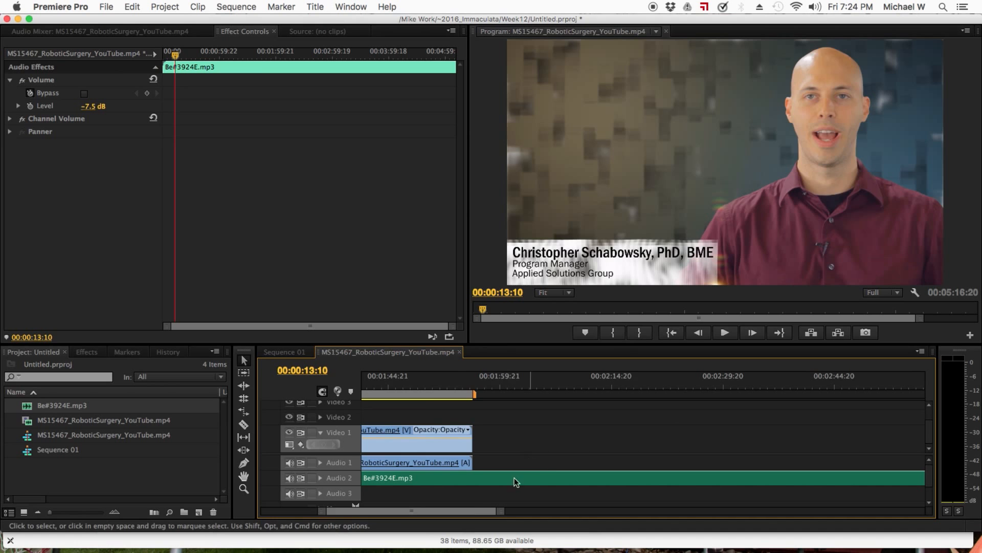
left_click_drag(464, 379, 471, 379)
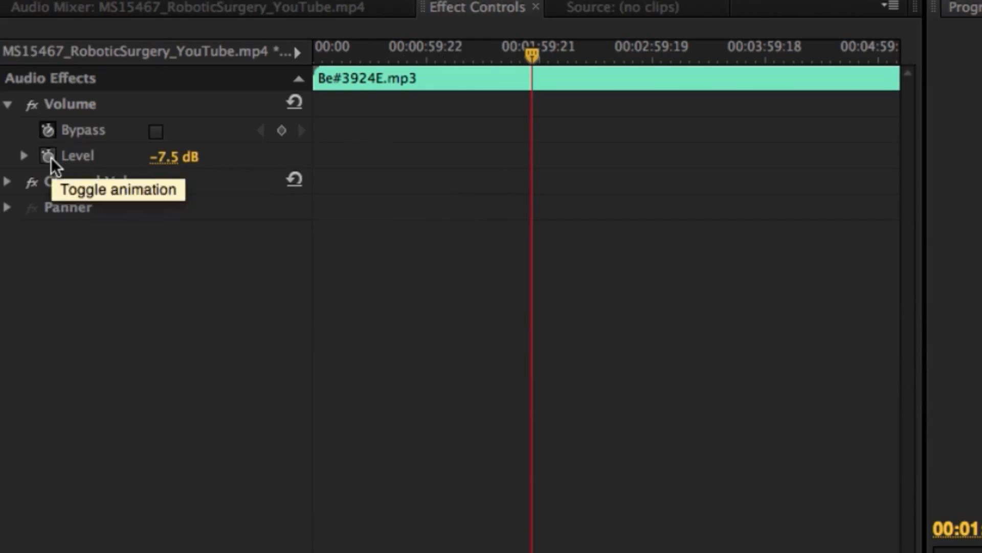
left_click(30, 106)
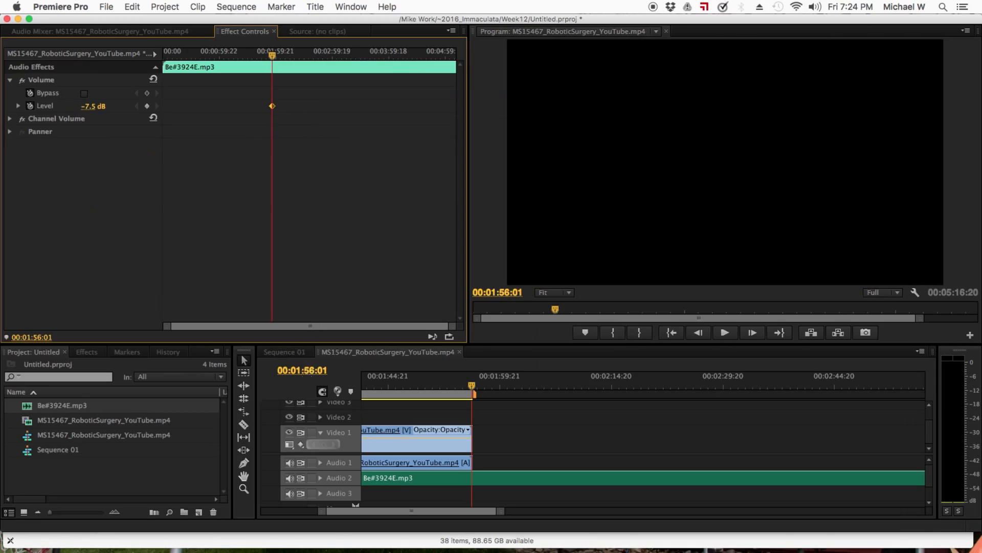
Step: Add a second Level keyframe to the music clip at 00:01:53:01, three seconds before the existing one
left_click(310, 369)
left_click(310, 370)
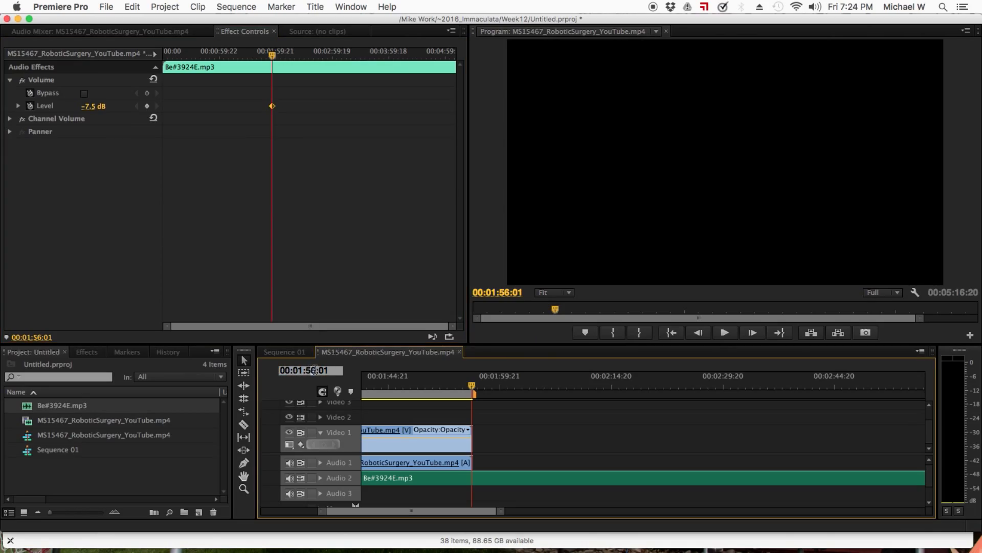
key("BackSpace")
type("3")
key("Return")
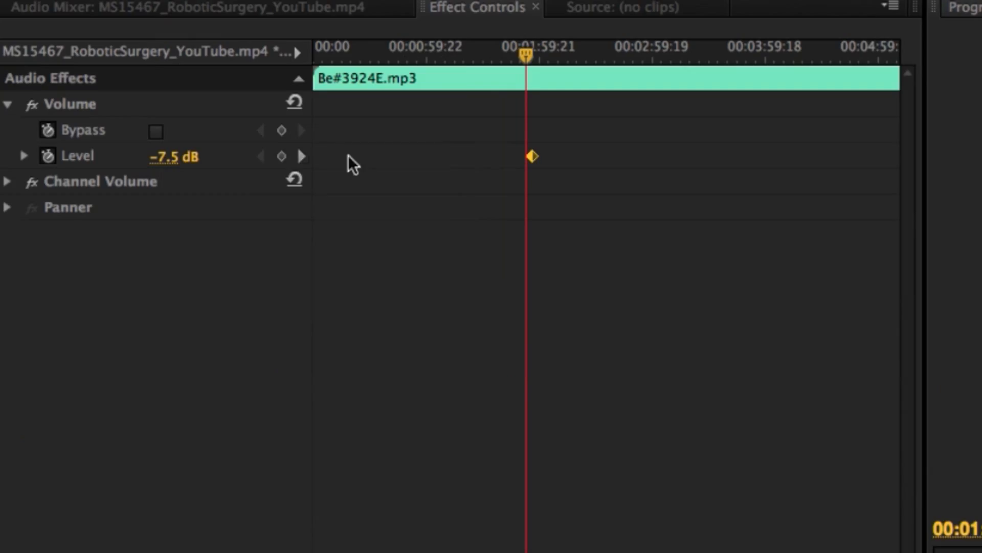
left_click(282, 156)
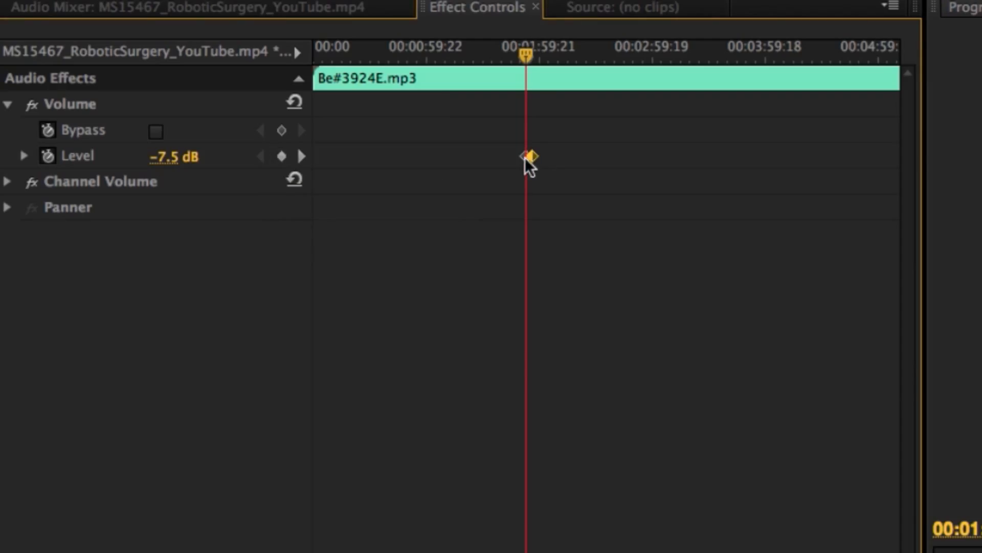
Step: Set the Level of the later keyframe, at the end of the video, to -20 dB
left_click(305, 155)
left_click(535, 156)
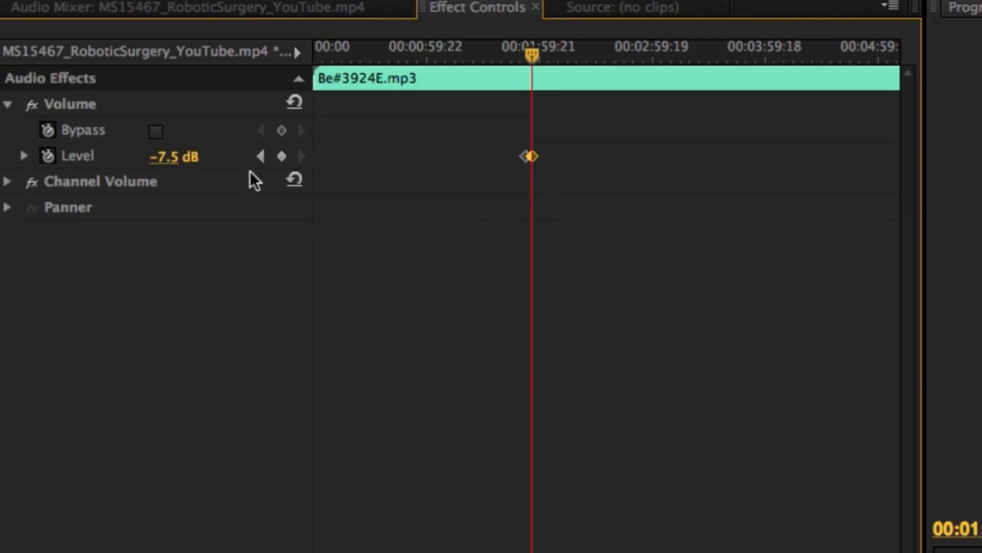
left_click(175, 160)
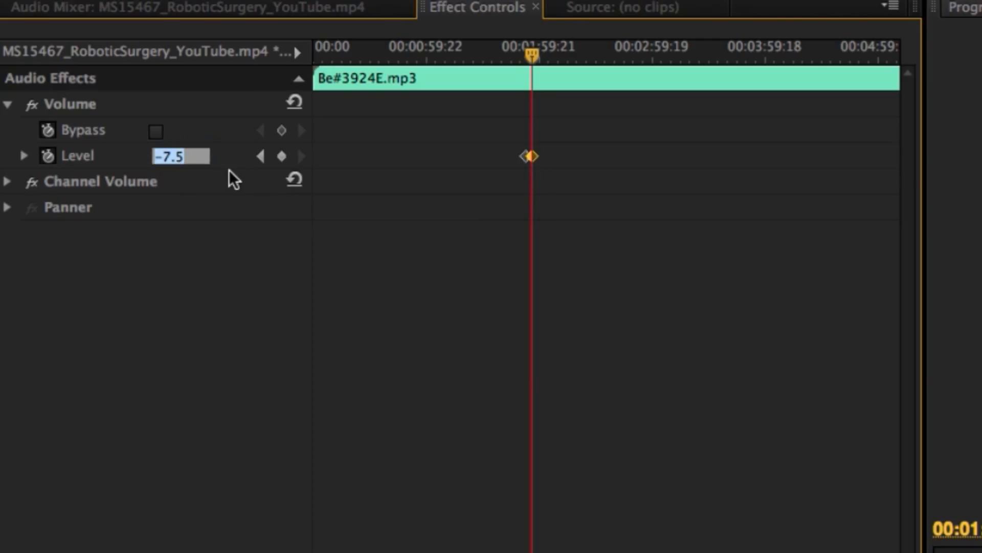
type("-20")
key("Return")
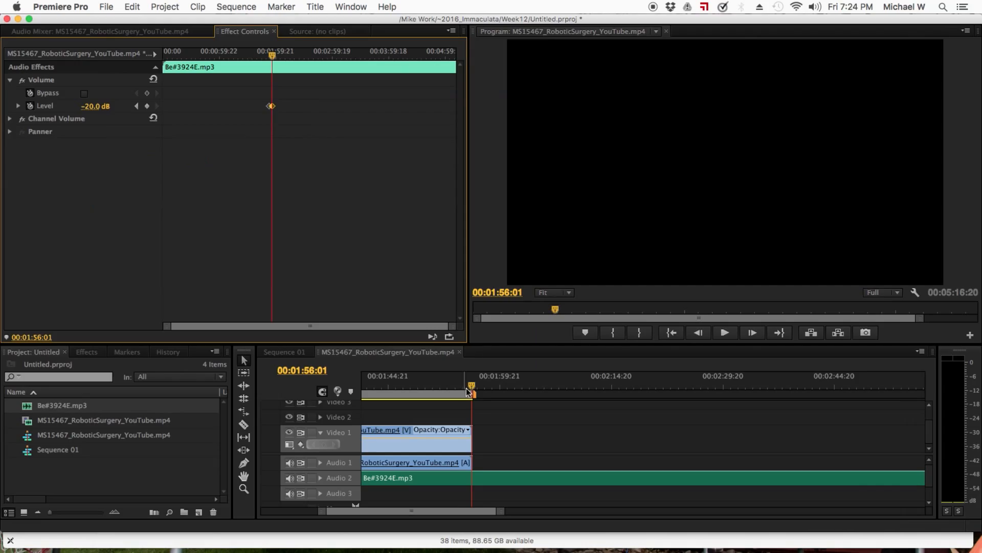
Step: Mute Audio 1 and play the sequence from 00:01:46:01 past the video's end to hear the music fade
left_click_drag(467, 386, 455, 386)
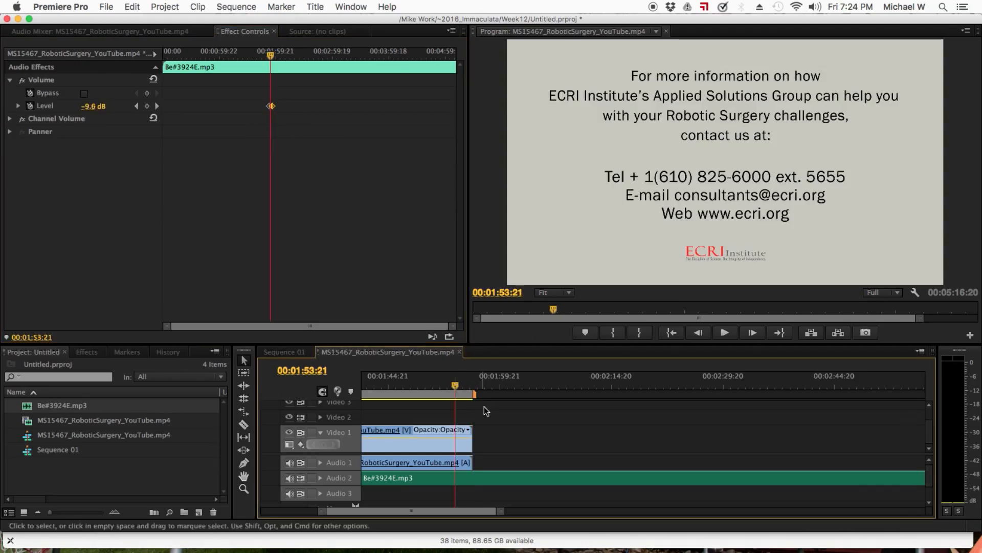
left_click_drag(271, 71, 261, 73)
left_click(289, 463)
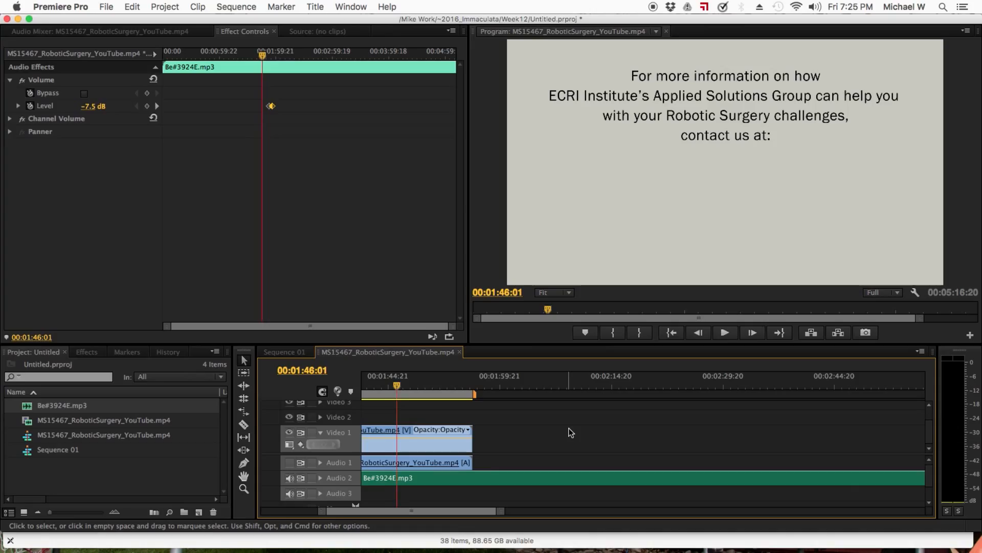
key("space")
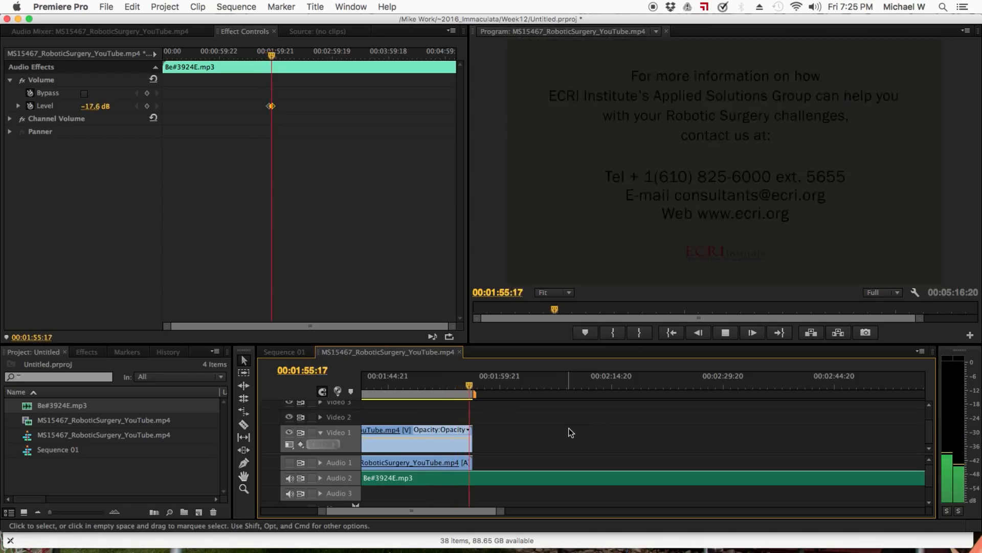
key("space")
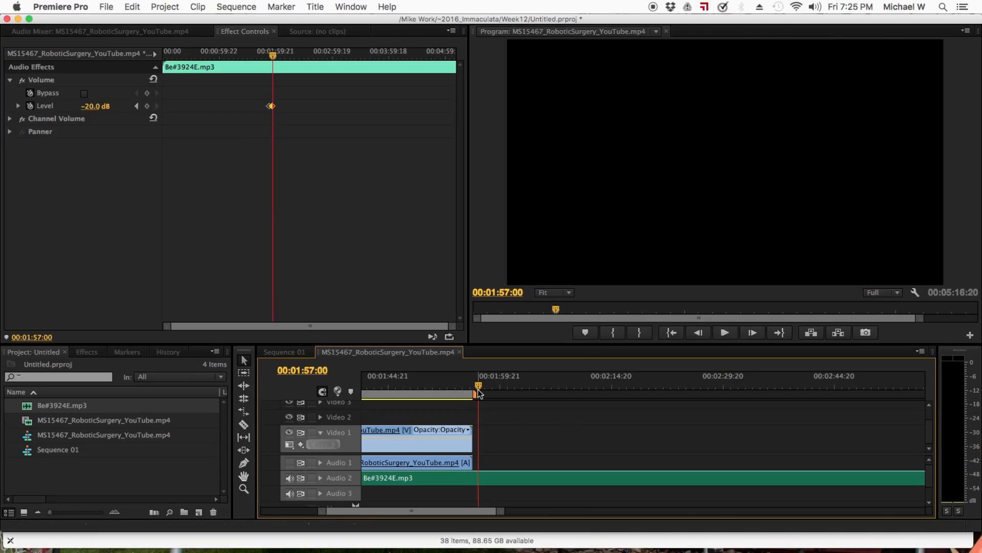
left_click_drag(481, 385, 475, 389)
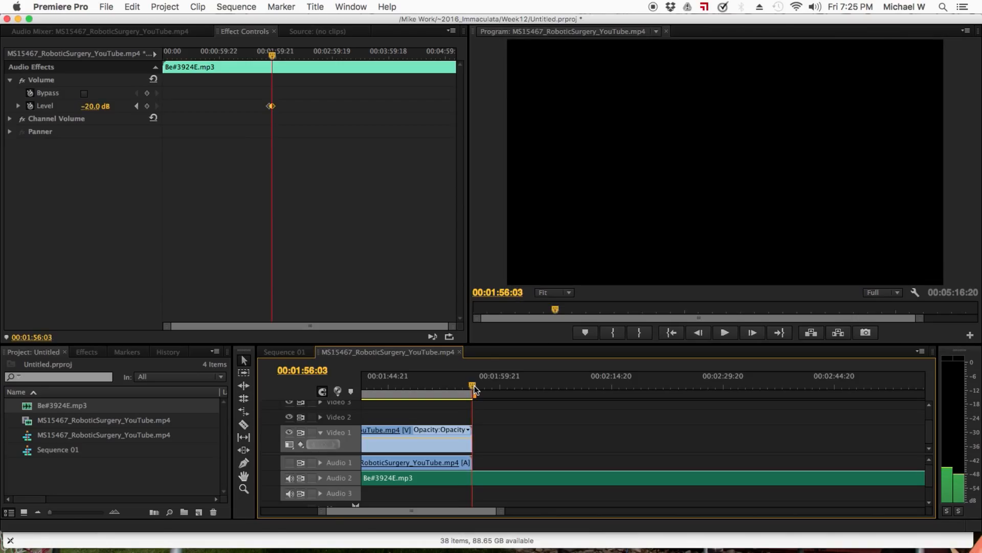
Step: Reselect the music clip, compare the Audio Mixer with Effect Controls, and examine its Level within the fade at 00:01:54:11
left_click(512, 423)
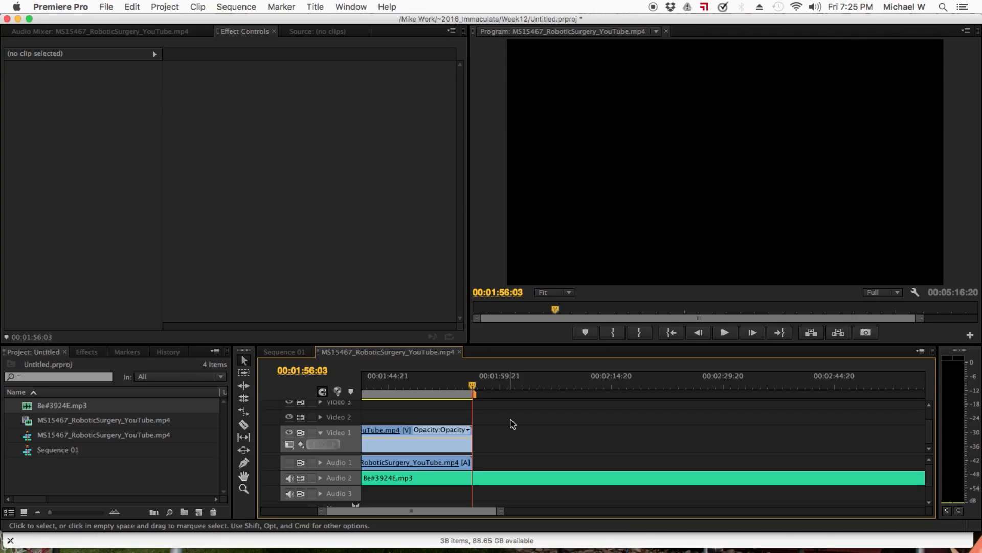
left_click(542, 476)
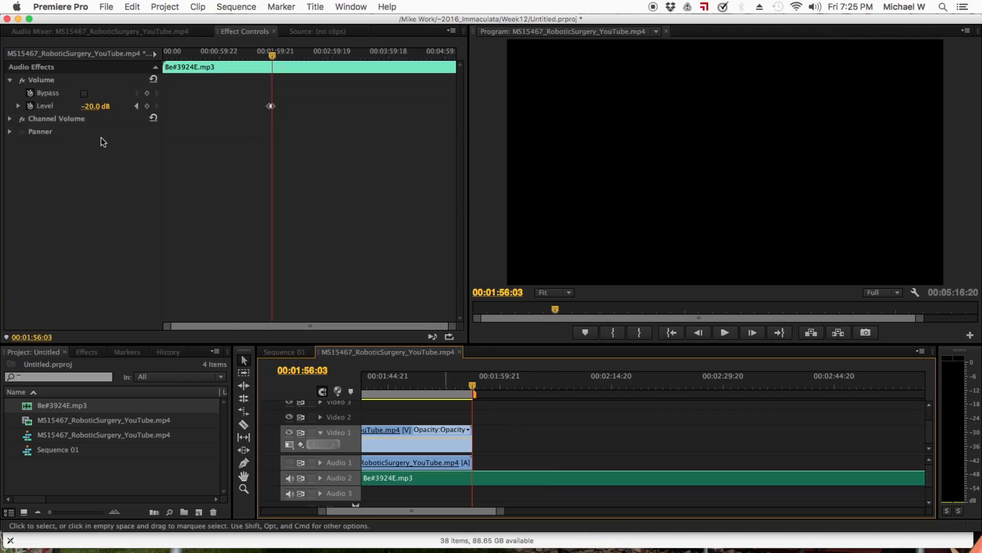
left_click(101, 33)
left_click(244, 31)
left_click_drag(472, 385, 459, 387)
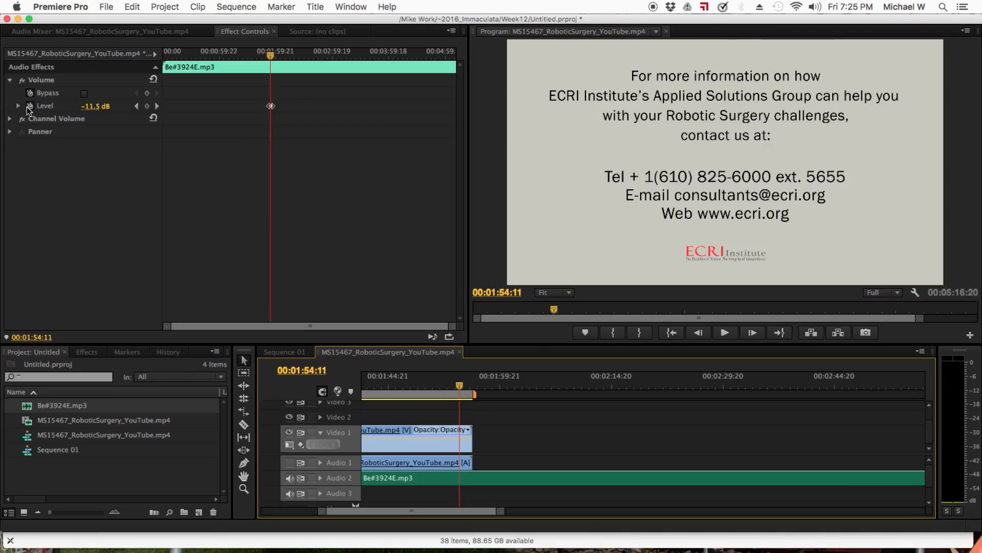